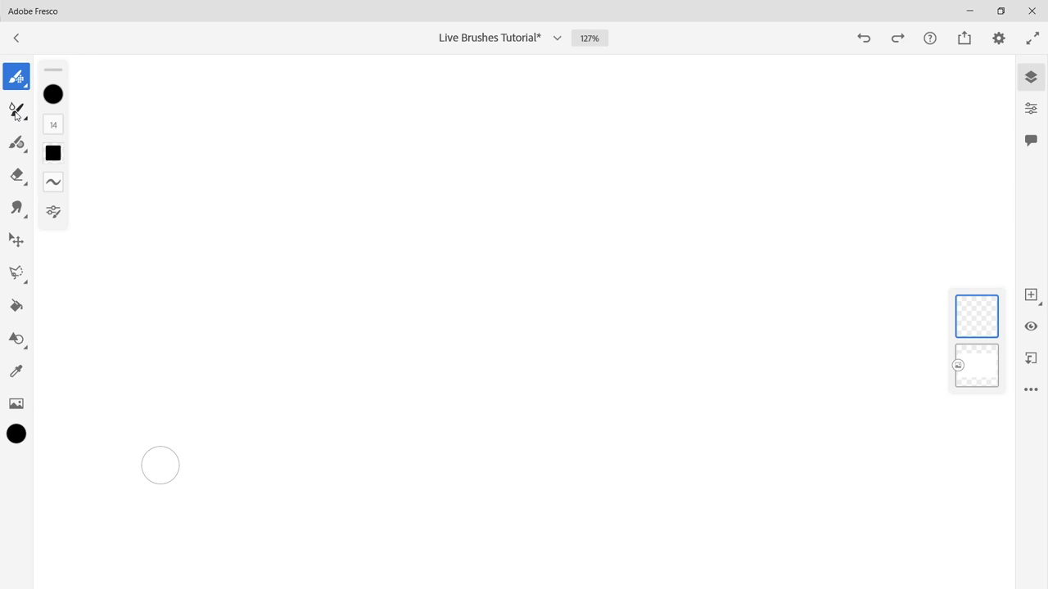
Switch to Live Brushes to show the Watercolor set with Watercolor round detail
{"action": "left_click", "coordinate": [16, 112]}
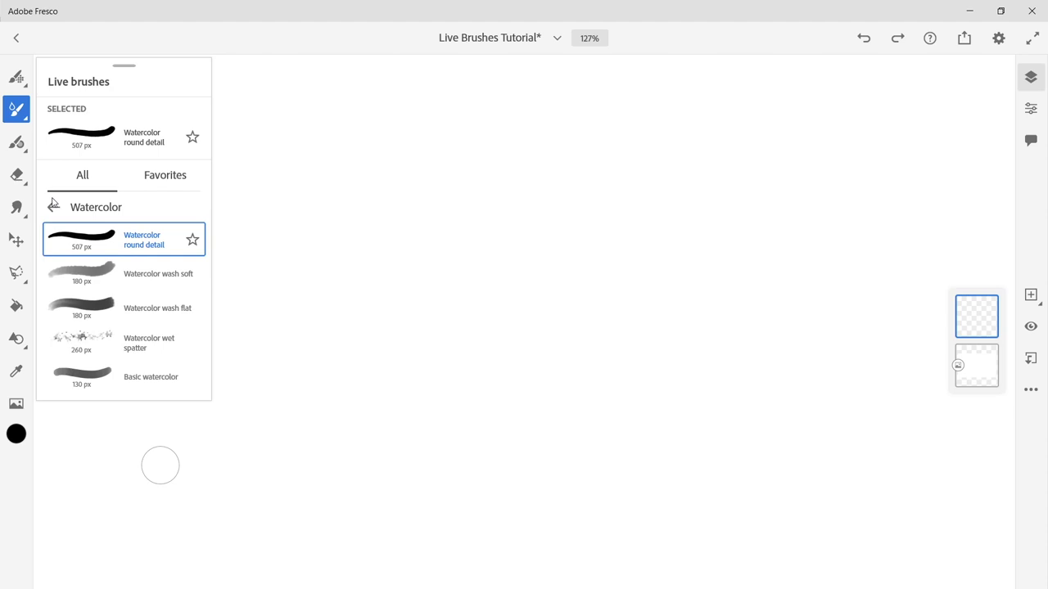
Choose Oilpaint flat at 130 px from the Oil live brush category
{"action": "left_click", "coordinate": [54, 205]}
{"action": "left_click", "coordinate": [70, 241]}
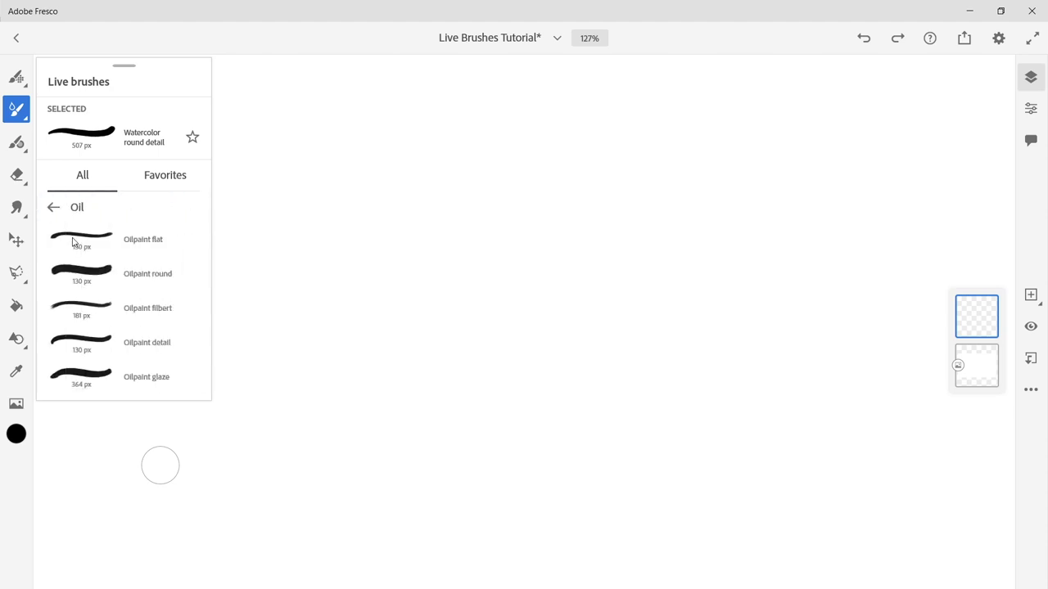
{"action": "left_click", "coordinate": [64, 246]}
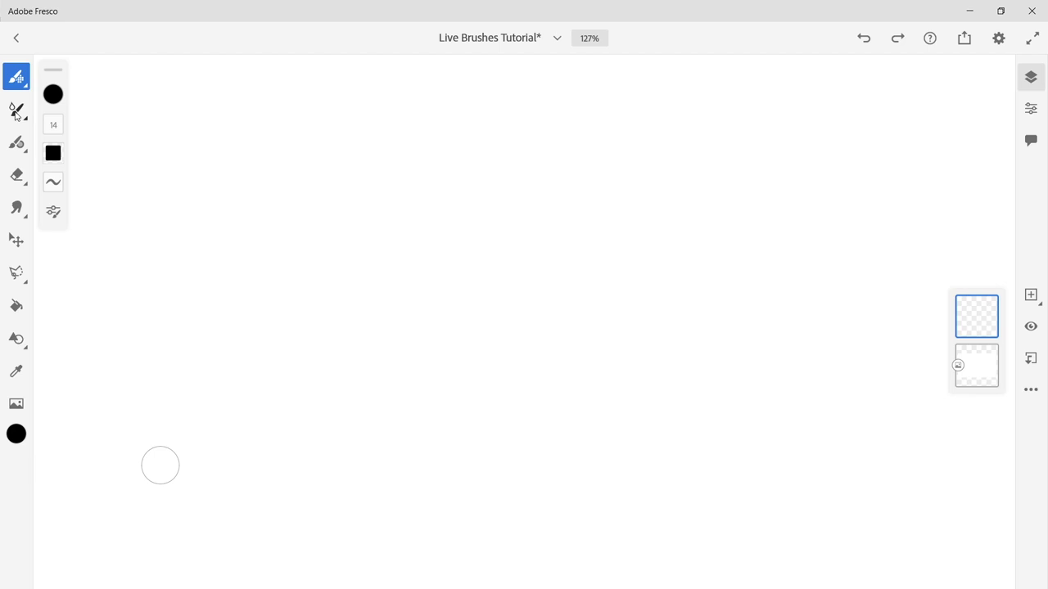
{"action": "left_click", "coordinate": [17, 111]}
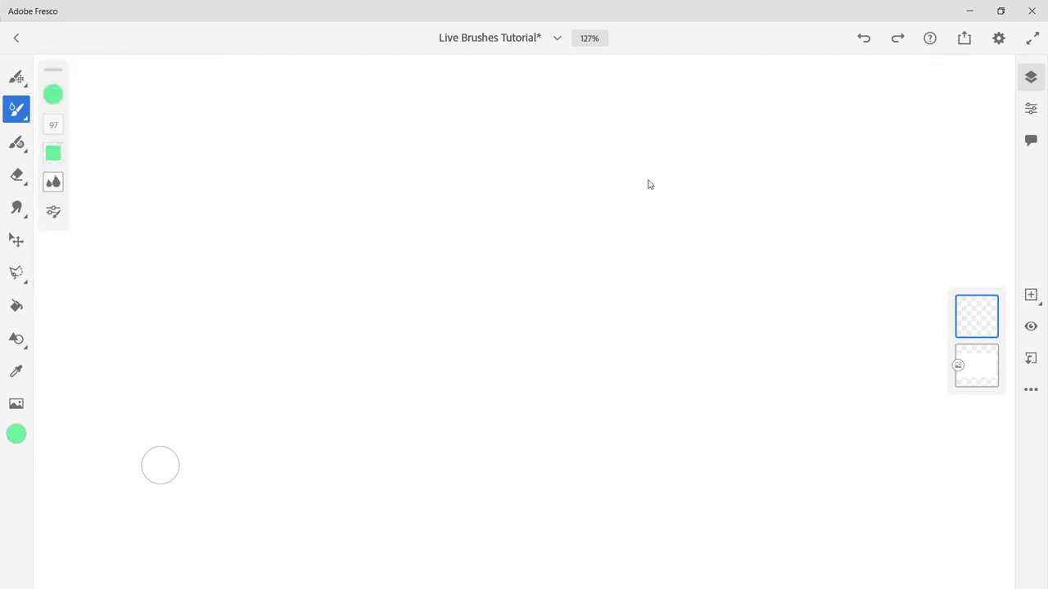
Paint demo green and magenta watercolor and oil strokes across the canvas
{"action": "mouse_move", "coordinate": [642, 156]}
{"action": "left_mouse_down"}
{"action": "mouse_move", "coordinate": [653, 253]}
{"action": "mouse_move", "coordinate": [518, 217]}
{"action": "mouse_move", "coordinate": [494, 385]}
{"action": "mouse_move", "coordinate": [374, 496]}
{"action": "mouse_move", "coordinate": [181, 455]}
{"action": "left_mouse_up"}
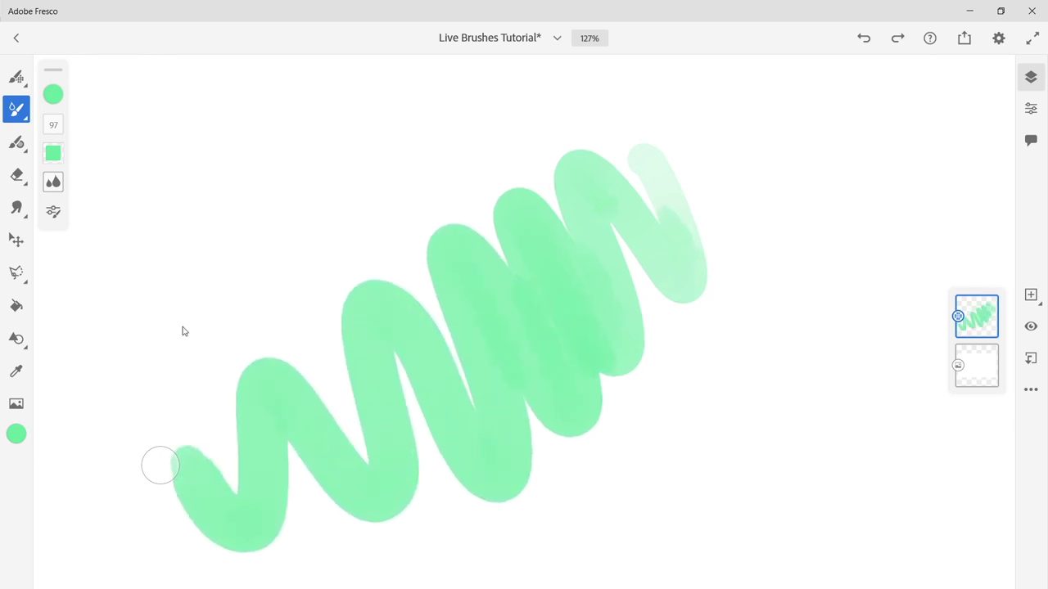
{"action": "mouse_move", "coordinate": [444, 221]}
{"action": "left_mouse_down"}
{"action": "mouse_move", "coordinate": [482, 381]}
{"action": "mouse_move", "coordinate": [289, 298]}
{"action": "left_mouse_up"}
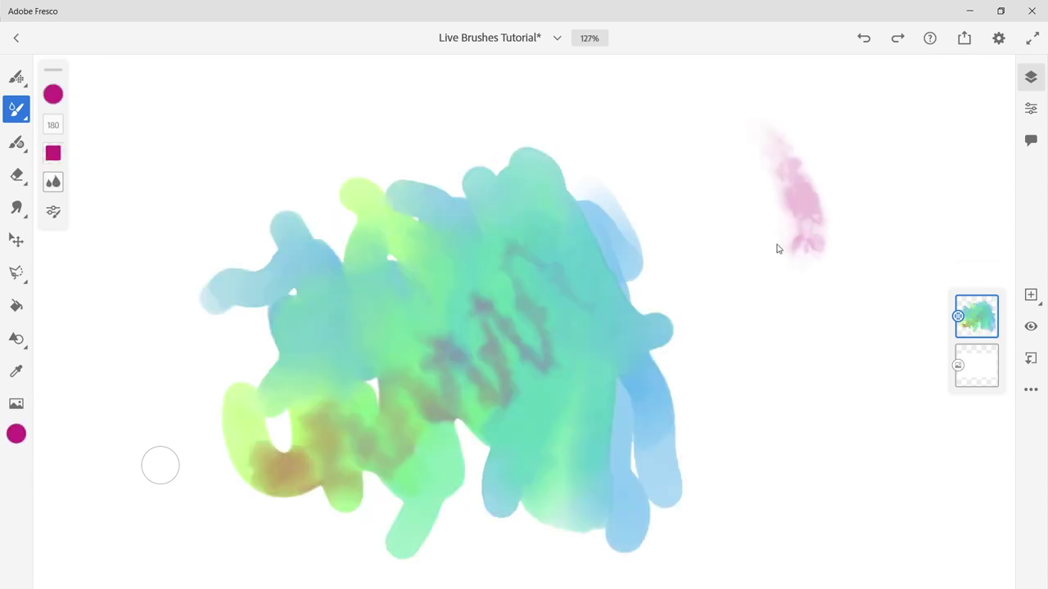
{"action": "mouse_move", "coordinate": [776, 248]}
{"action": "left_mouse_down"}
{"action": "mouse_move", "coordinate": [709, 314]}
{"action": "mouse_move", "coordinate": [657, 412]}
{"action": "mouse_move", "coordinate": [246, 147]}
{"action": "mouse_move", "coordinate": [180, 119]}
{"action": "left_mouse_up"}
{"action": "mouse_move", "coordinate": [261, 327]}
{"action": "left_mouse_down"}
{"action": "mouse_move", "coordinate": [222, 374]}
{"action": "mouse_move", "coordinate": [347, 486]}
{"action": "mouse_move", "coordinate": [528, 542]}
{"action": "left_mouse_up"}
{"action": "mouse_move", "coordinate": [793, 364]}
{"action": "left_mouse_down"}
{"action": "mouse_move", "coordinate": [770, 501]}
{"action": "mouse_move", "coordinate": [731, 401]}
{"action": "mouse_move", "coordinate": [699, 215]}
{"action": "mouse_move", "coordinate": [512, 180]}
{"action": "mouse_move", "coordinate": [535, 142]}
{"action": "mouse_move", "coordinate": [404, 144]}
{"action": "mouse_move", "coordinate": [330, 73]}
{"action": "left_mouse_up"}
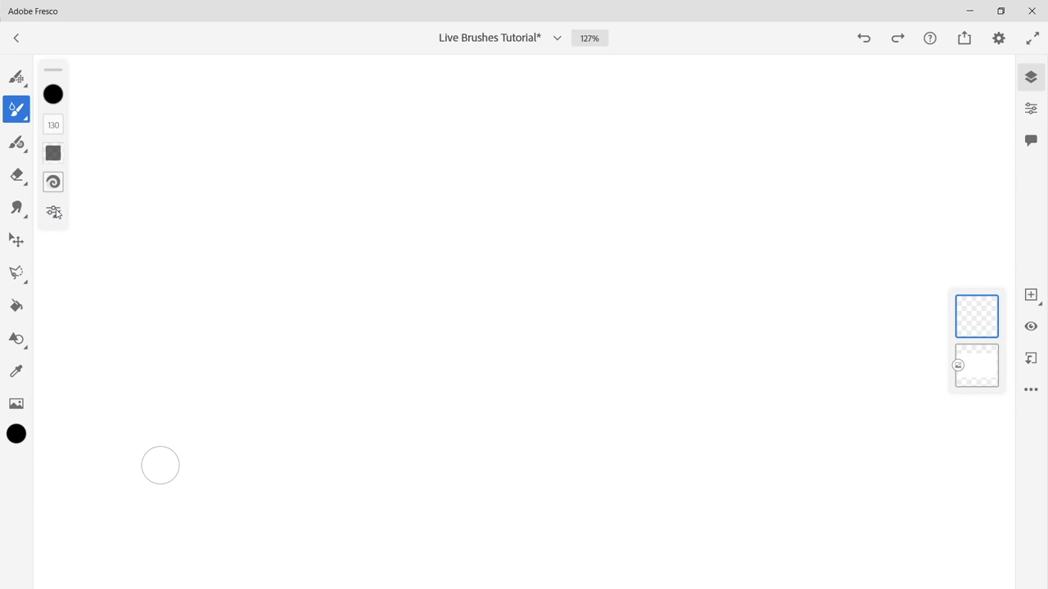
{"action": "left_click", "coordinate": [54, 211]}
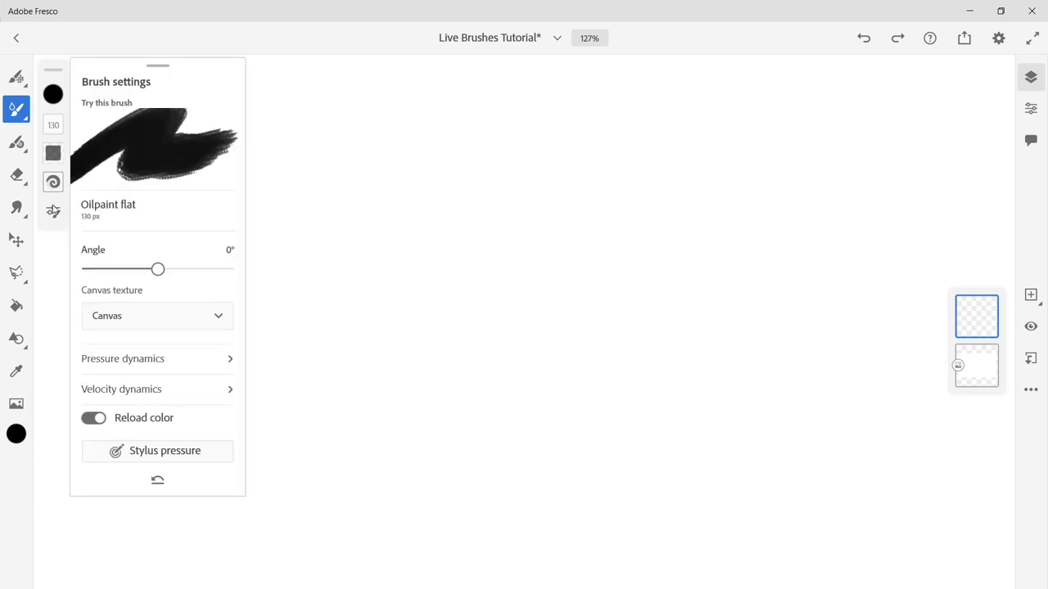
View the stylus pressure curve in the Oilpaint flat brush settings
{"action": "left_click", "coordinate": [148, 458]}
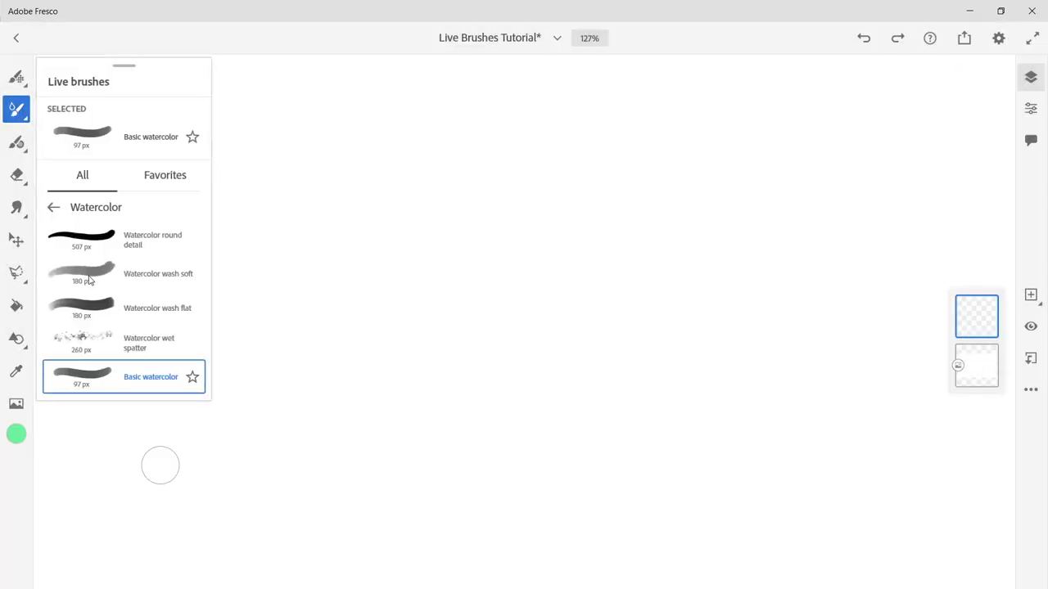
Set Watercolor wash flat to 104 px, adjust its flow, and paint a green zigzag
{"action": "left_click", "coordinate": [83, 309]}
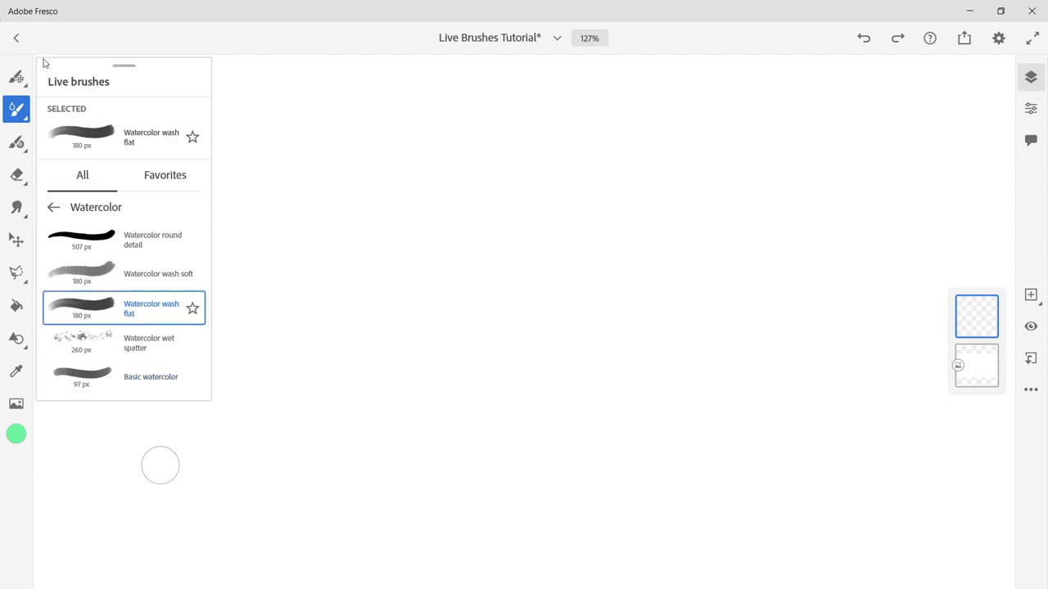
{"action": "left_click", "coordinate": [14, 111]}
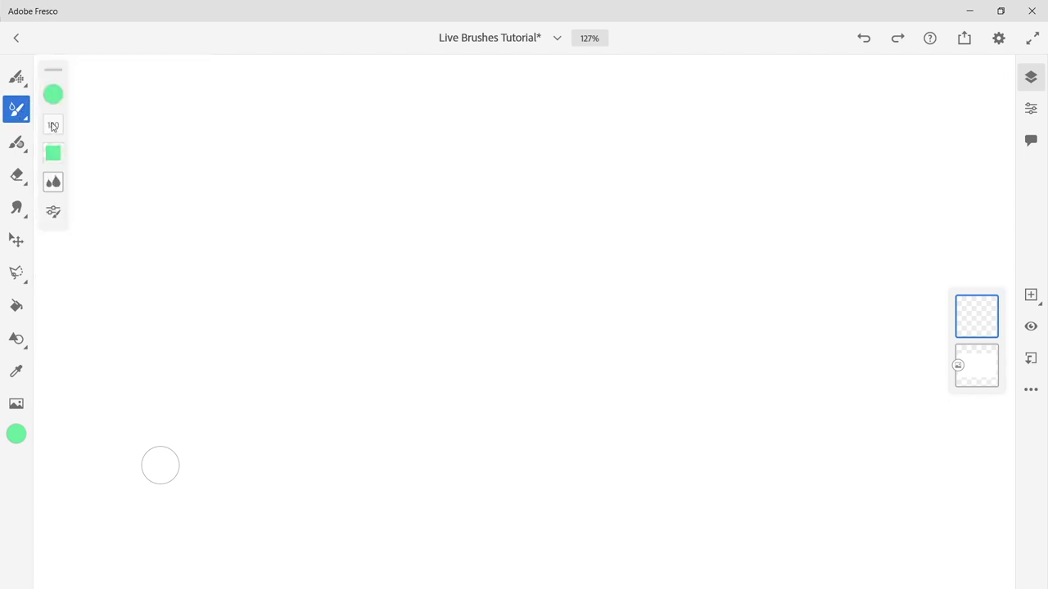
{"action": "left_click", "coordinate": [53, 127]}
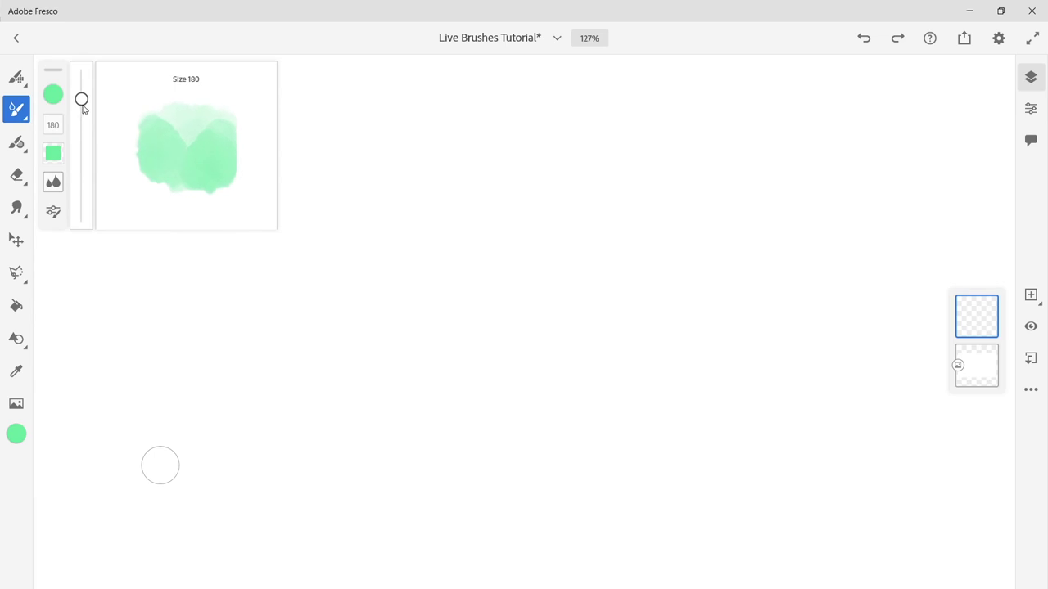
{"action": "mouse_move", "coordinate": [82, 104]}
{"action": "left_mouse_down"}
{"action": "mouse_move", "coordinate": [82, 183]}
{"action": "mouse_move", "coordinate": [74, 43]}
{"action": "left_mouse_up"}
{"action": "left_click", "coordinate": [52, 153]}
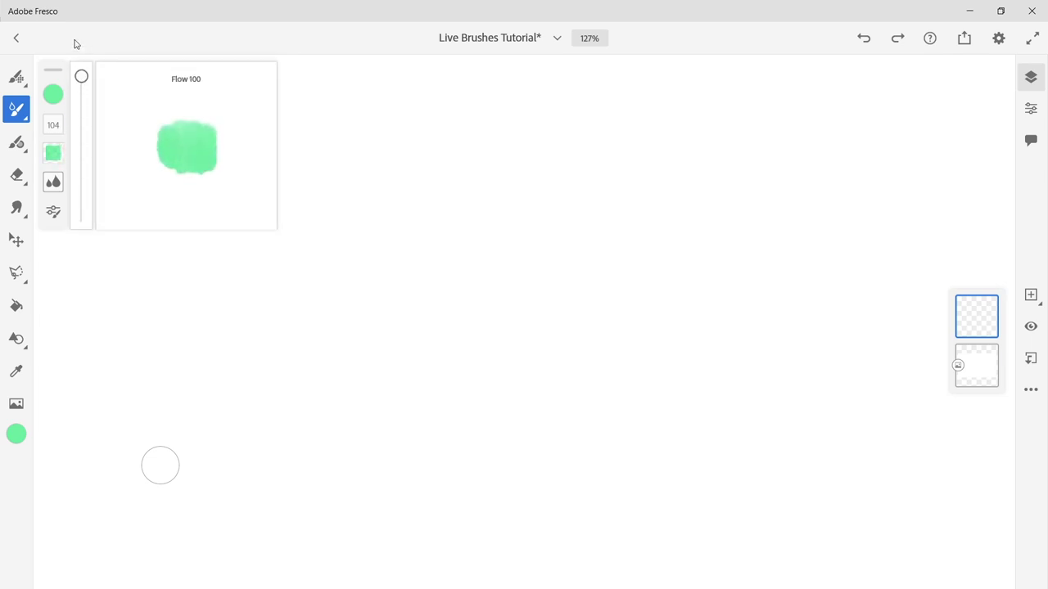
{"action": "left_click", "coordinate": [53, 212]}
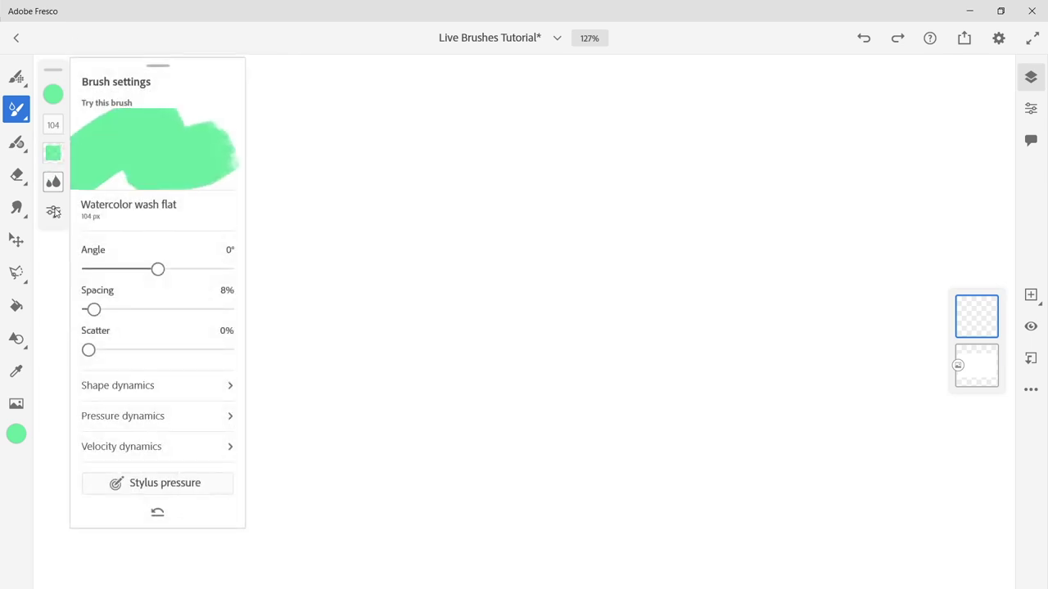
{"action": "mouse_move", "coordinate": [516, 203]}
{"action": "left_mouse_down"}
{"action": "mouse_move", "coordinate": [568, 335]}
{"action": "mouse_move", "coordinate": [480, 303]}
{"action": "mouse_move", "coordinate": [406, 357]}
{"action": "mouse_move", "coordinate": [362, 424]}
{"action": "left_mouse_up"}
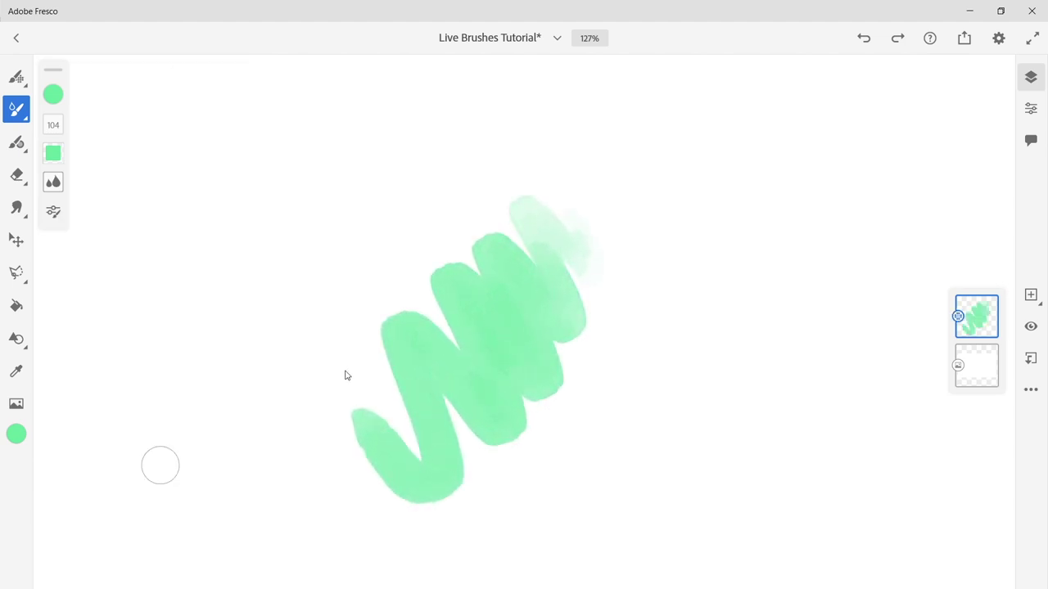
Add a faint green wash down the right side and raise Water Flow above 60
{"action": "mouse_move", "coordinate": [580, 343]}
{"action": "left_mouse_down"}
{"action": "mouse_move", "coordinate": [564, 455]}
{"action": "mouse_move", "coordinate": [605, 533]}
{"action": "left_mouse_up"}
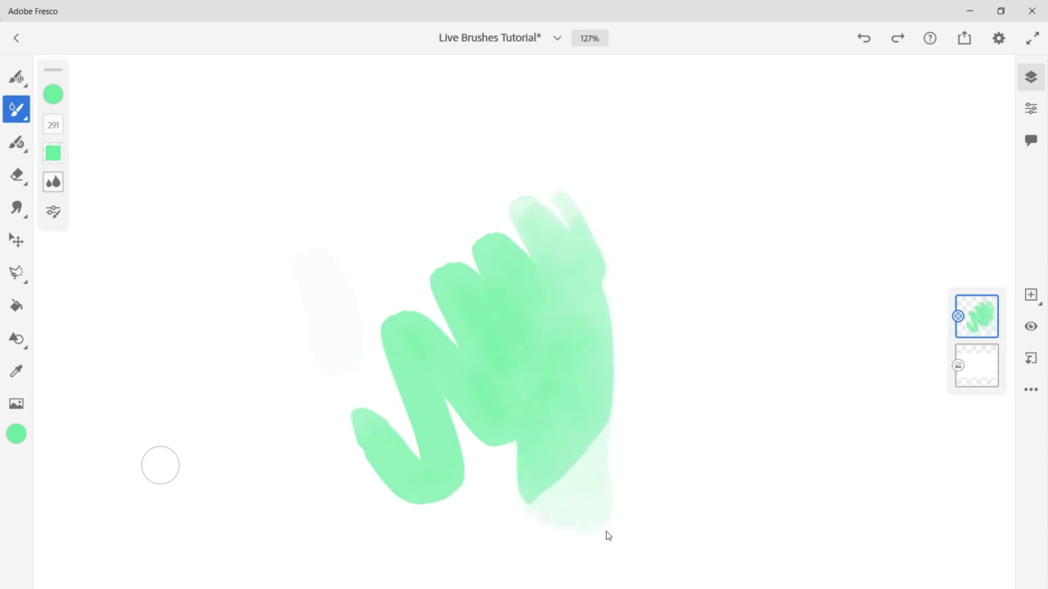
{"action": "left_click", "coordinate": [52, 181]}
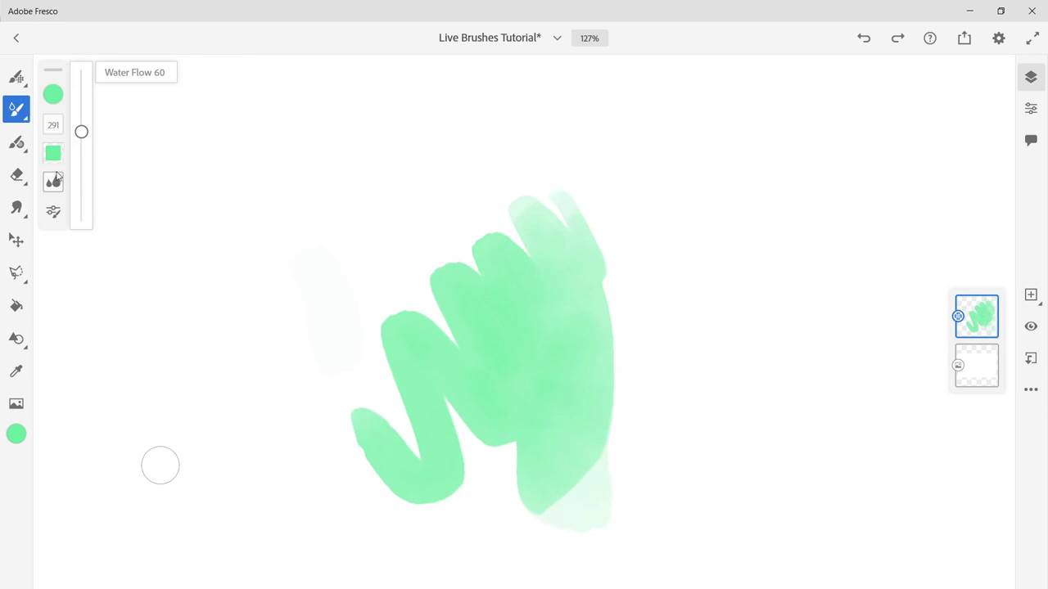
{"action": "left_click_drag", "start_coordinate": [81, 131], "coordinate": [80, 72]}
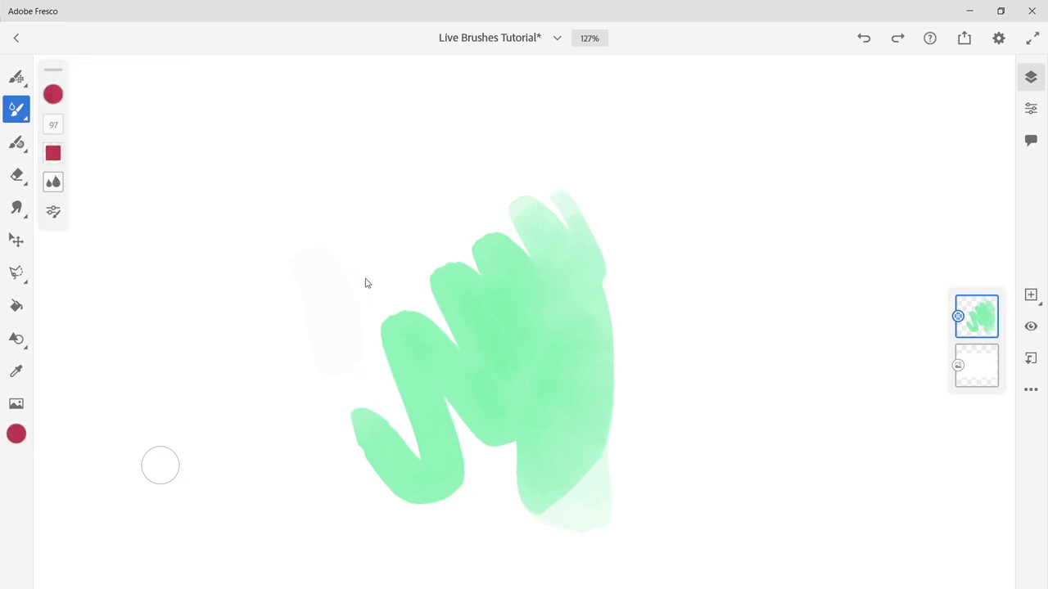
Paint red, blue and lime-green washes that bleed over the green
{"action": "mouse_move", "coordinate": [383, 270]}
{"action": "left_mouse_down"}
{"action": "mouse_move", "coordinate": [405, 347]}
{"action": "mouse_move", "coordinate": [354, 280]}
{"action": "mouse_move", "coordinate": [361, 397]}
{"action": "mouse_move", "coordinate": [305, 337]}
{"action": "mouse_move", "coordinate": [246, 375]}
{"action": "left_mouse_up"}
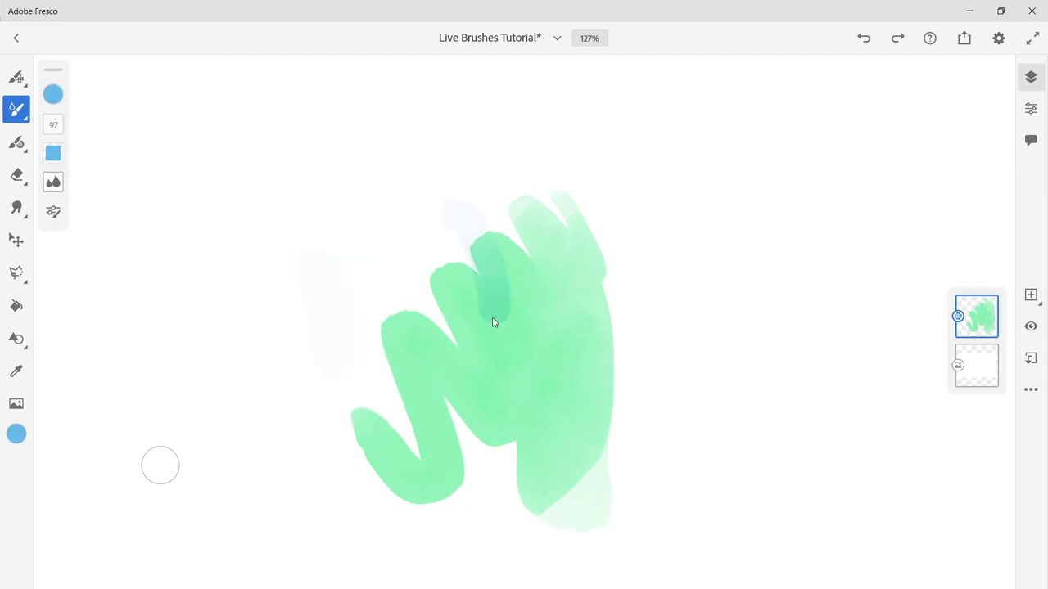
{"action": "mouse_move", "coordinate": [491, 320]}
{"action": "left_mouse_down"}
{"action": "mouse_move", "coordinate": [468, 369]}
{"action": "mouse_move", "coordinate": [369, 335]}
{"action": "mouse_move", "coordinate": [314, 351]}
{"action": "mouse_move", "coordinate": [274, 307]}
{"action": "left_mouse_up"}
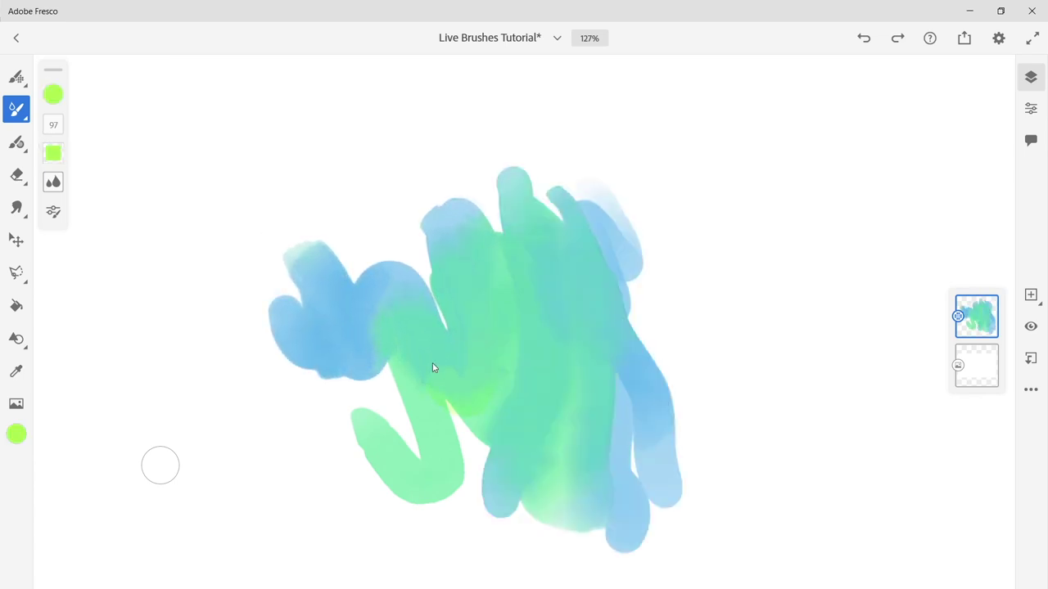
{"action": "mouse_move", "coordinate": [433, 367]}
{"action": "left_mouse_down"}
{"action": "mouse_move", "coordinate": [334, 309]}
{"action": "mouse_move", "coordinate": [281, 304]}
{"action": "left_mouse_up"}
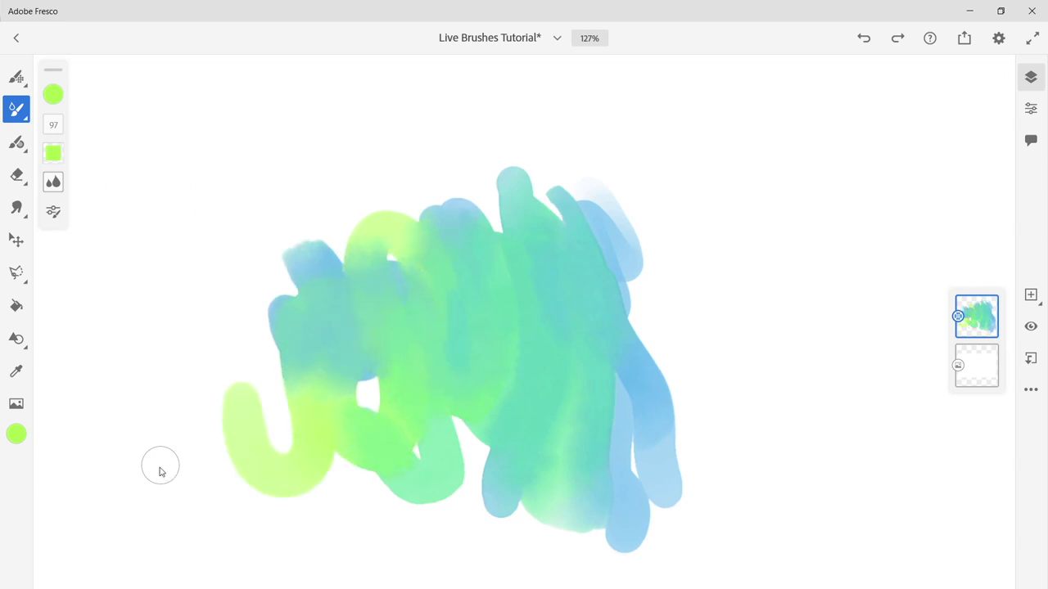
{"action": "left_click", "coordinate": [159, 476]}
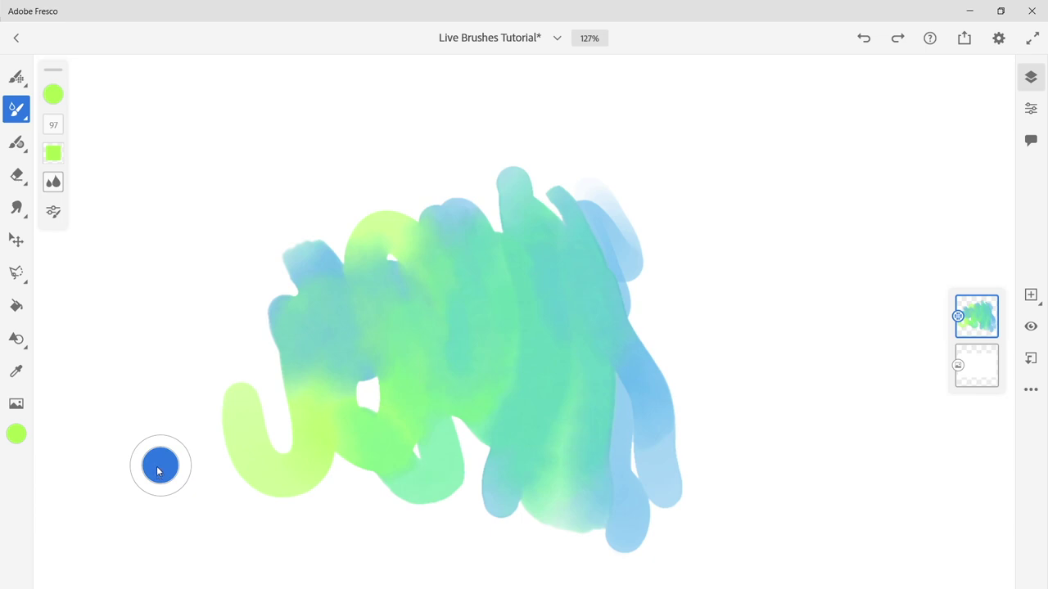
Pull the blue-teal paint upward with pure water and add a wavy magenta stroke
{"action": "mouse_move", "coordinate": [328, 214]}
{"action": "left_mouse_down"}
{"action": "mouse_move", "coordinate": [306, 231]}
{"action": "mouse_move", "coordinate": [307, 260]}
{"action": "mouse_move", "coordinate": [291, 198]}
{"action": "mouse_move", "coordinate": [284, 204]}
{"action": "mouse_move", "coordinate": [260, 162]}
{"action": "left_mouse_up"}
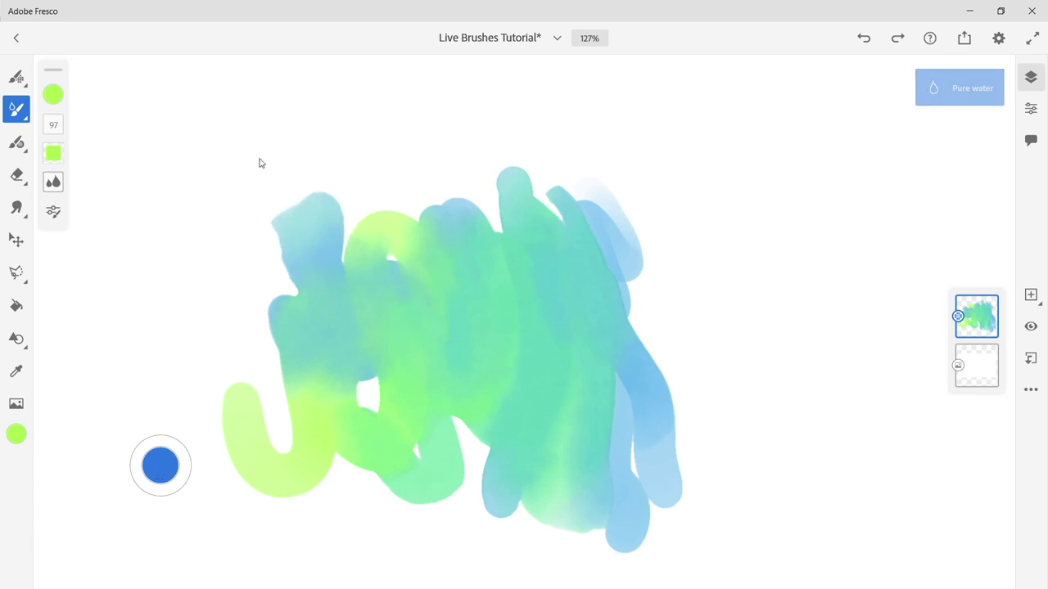
{"action": "mouse_move", "coordinate": [573, 301]}
{"action": "left_mouse_down"}
{"action": "mouse_move", "coordinate": [508, 257]}
{"action": "mouse_move", "coordinate": [508, 396]}
{"action": "mouse_move", "coordinate": [443, 374]}
{"action": "mouse_move", "coordinate": [388, 382]}
{"action": "mouse_move", "coordinate": [266, 444]}
{"action": "left_mouse_up"}
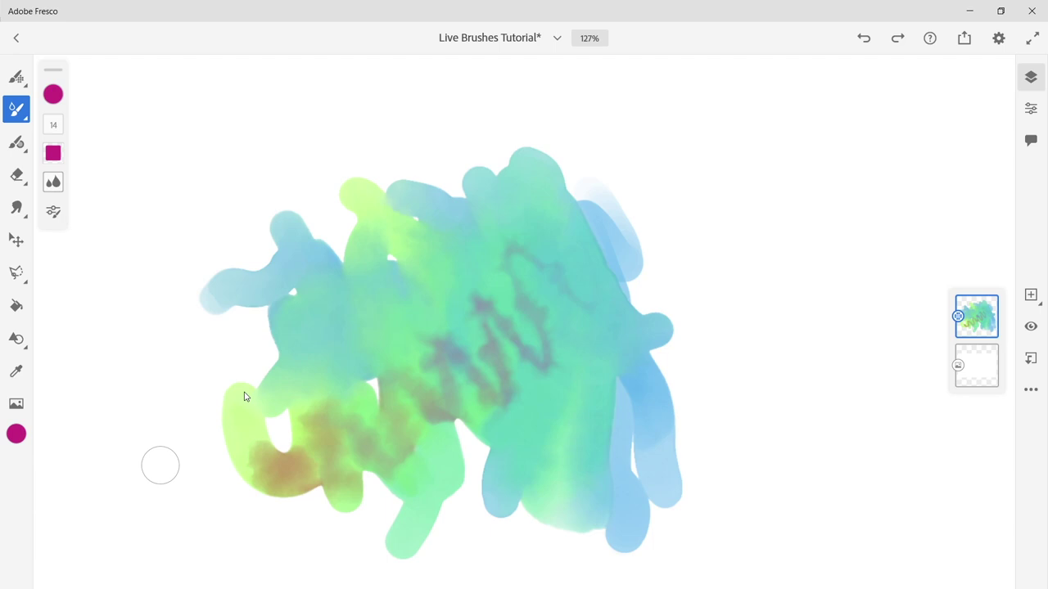
{"action": "left_click", "coordinate": [52, 205]}
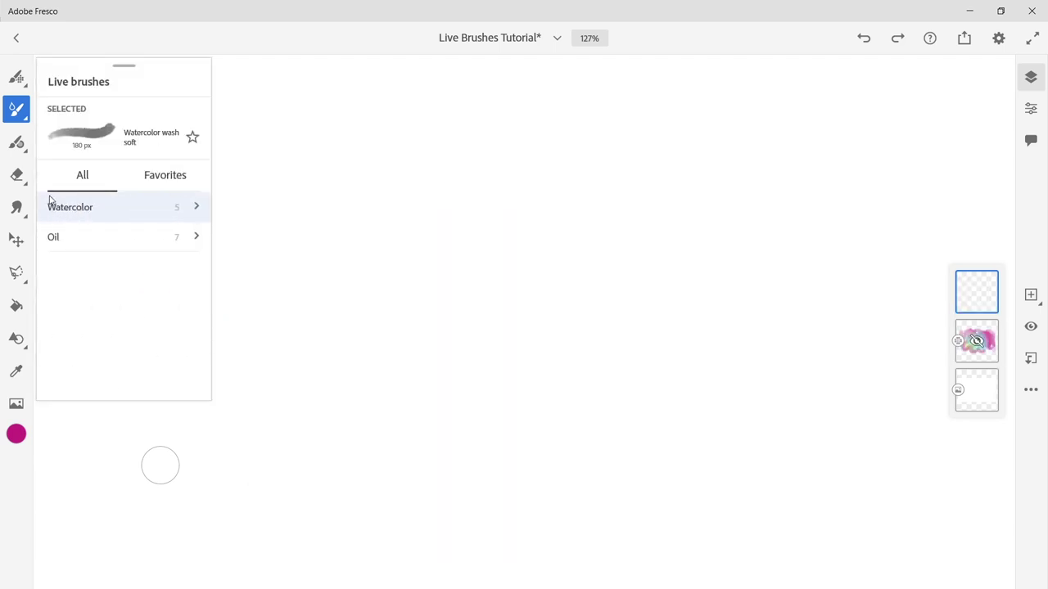
Pick Oilpaint chunky and paint a mint-green zigzag with a darker teal band over it
{"action": "left_click", "coordinate": [56, 237]}
{"action": "scroll", "coordinate": [123, 327], "scroll_direction": "down", "scroll_amount": 2}
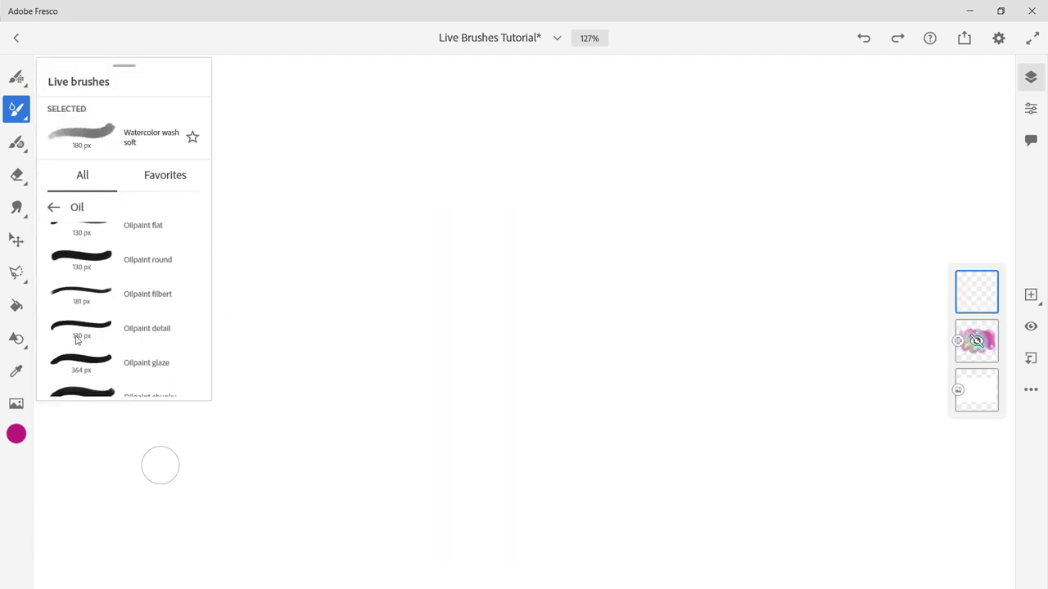
{"action": "left_click", "coordinate": [122, 379]}
{"action": "mouse_move", "coordinate": [459, 184]}
{"action": "left_mouse_down"}
{"action": "mouse_move", "coordinate": [480, 236]}
{"action": "mouse_move", "coordinate": [449, 385]}
{"action": "mouse_move", "coordinate": [274, 249]}
{"action": "left_mouse_up"}
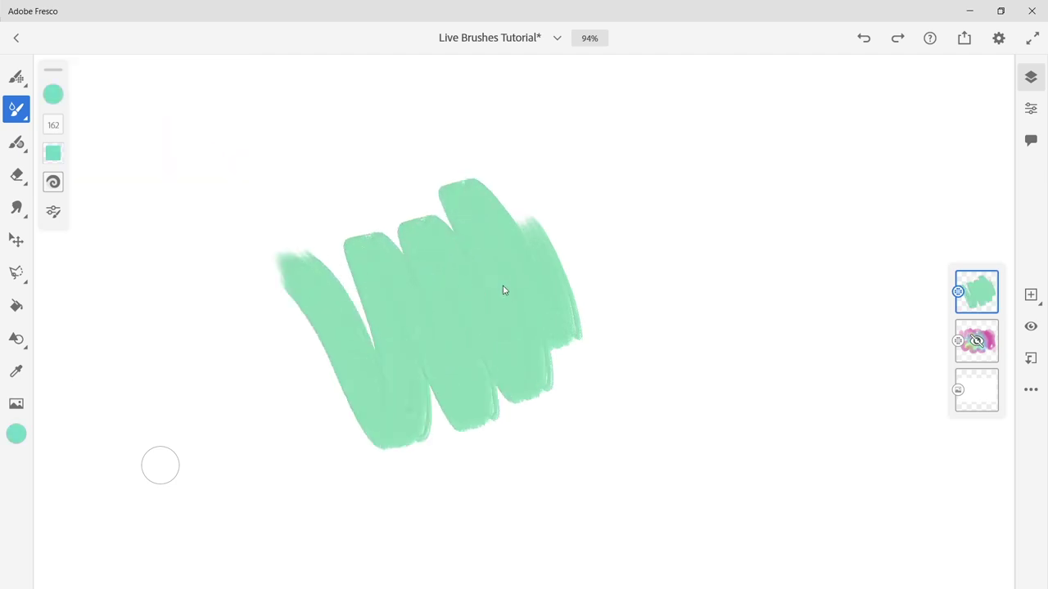
{"action": "mouse_move", "coordinate": [504, 290]}
{"action": "left_mouse_down"}
{"action": "mouse_move", "coordinate": [514, 383]}
{"action": "mouse_move", "coordinate": [491, 393]}
{"action": "mouse_move", "coordinate": [426, 319]}
{"action": "mouse_move", "coordinate": [409, 339]}
{"action": "mouse_move", "coordinate": [423, 450]}
{"action": "mouse_move", "coordinate": [398, 455]}
{"action": "mouse_move", "coordinate": [329, 356]}
{"action": "mouse_move", "coordinate": [288, 342]}
{"action": "left_mouse_up"}
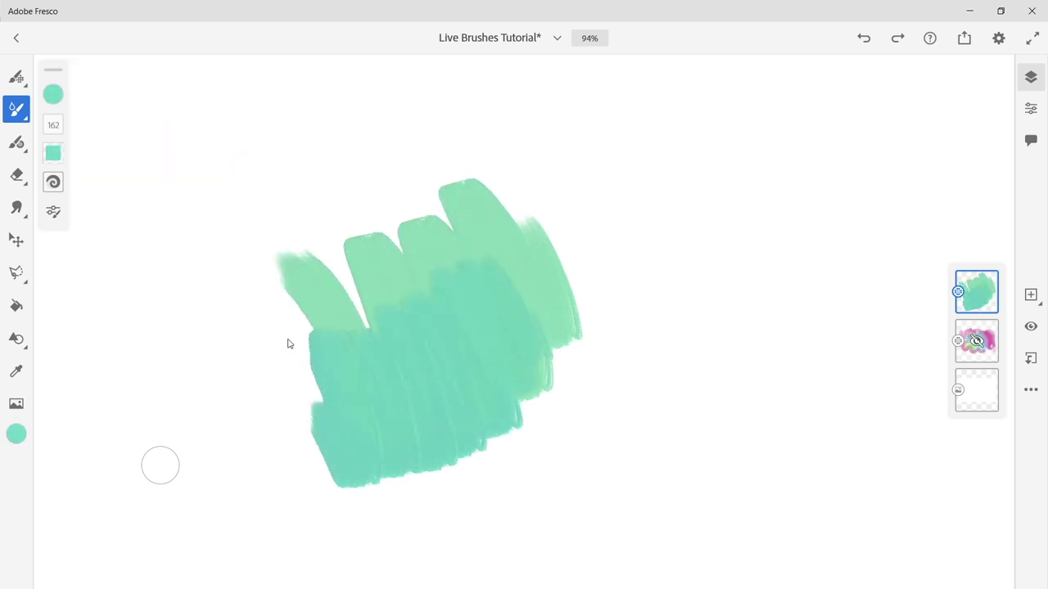
Raise Paint Mix and blend magenta oil strokes into the teal, undoing one stroke
{"action": "left_click", "coordinate": [51, 183]}
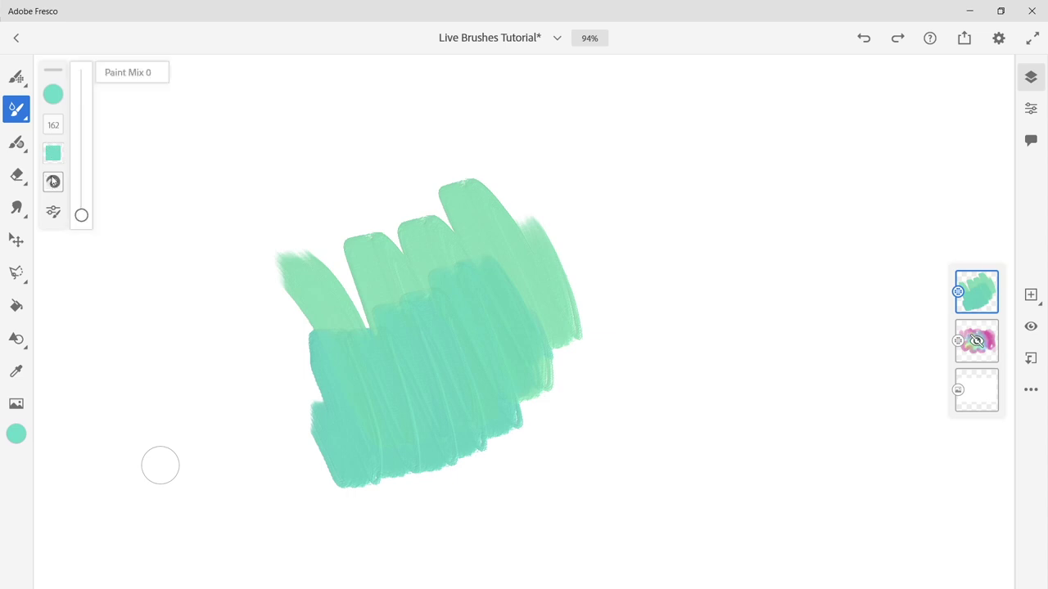
{"action": "left_click_drag", "start_coordinate": [81, 215], "coordinate": [81, 75]}
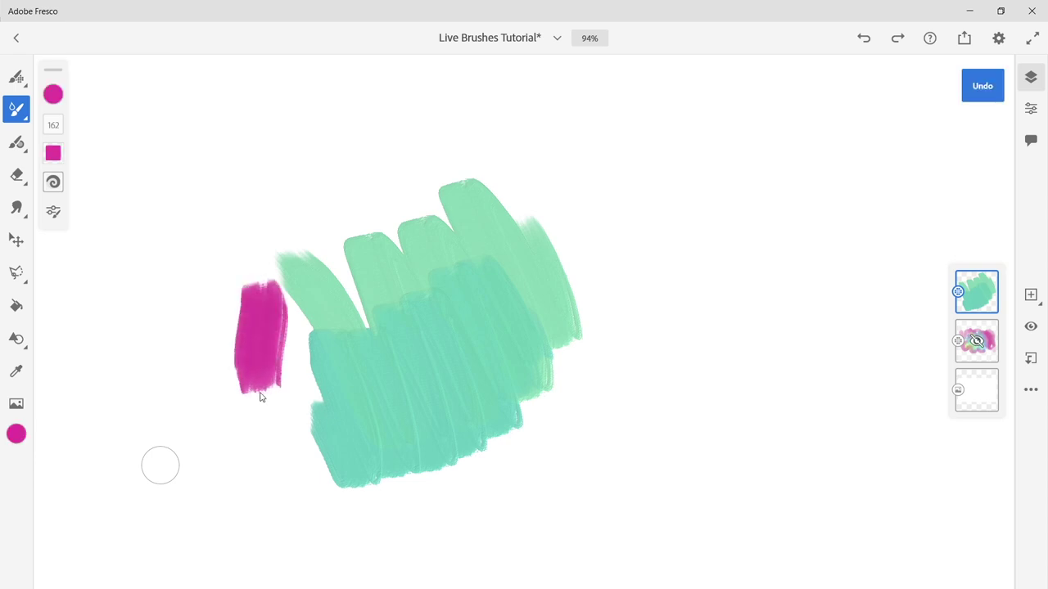
{"action": "mouse_move", "coordinate": [260, 395]}
{"action": "left_mouse_down"}
{"action": "mouse_move", "coordinate": [294, 299]}
{"action": "mouse_move", "coordinate": [309, 405]}
{"action": "mouse_move", "coordinate": [355, 318]}
{"action": "mouse_move", "coordinate": [373, 323]}
{"action": "mouse_move", "coordinate": [398, 366]}
{"action": "mouse_move", "coordinate": [435, 387]}
{"action": "left_mouse_up"}
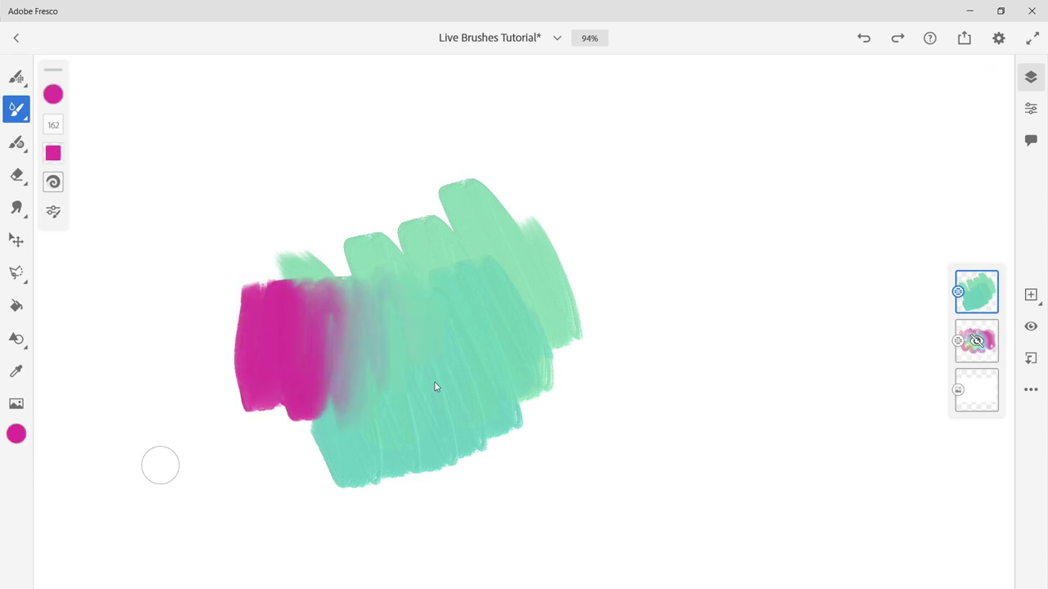
{"action": "key", "text": "ctrl+z"}
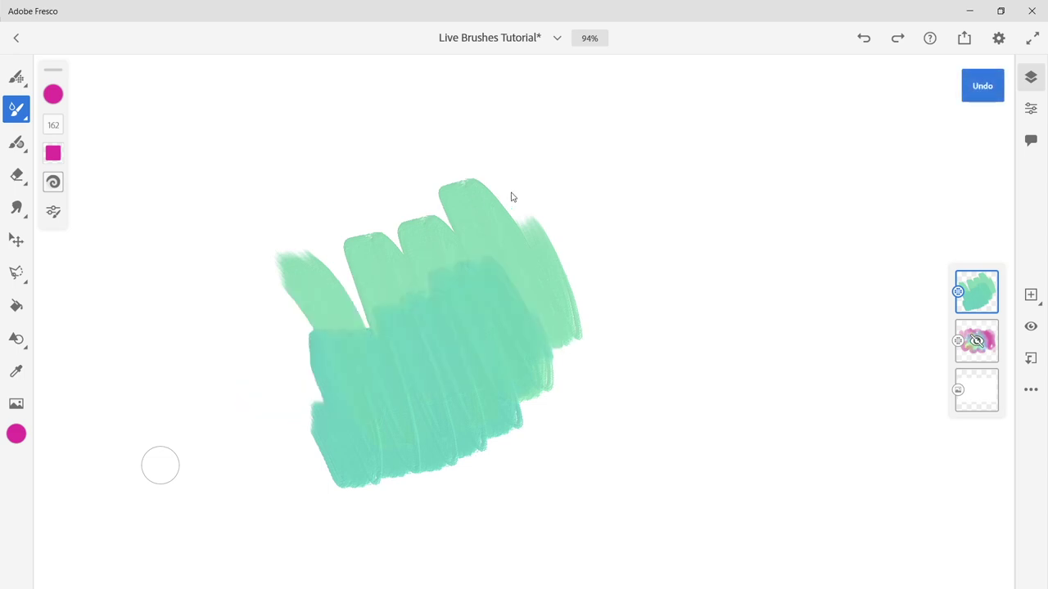
{"action": "mouse_move", "coordinate": [509, 194]}
{"action": "left_mouse_down"}
{"action": "mouse_move", "coordinate": [536, 246]}
{"action": "mouse_move", "coordinate": [473, 208]}
{"action": "mouse_move", "coordinate": [503, 323]}
{"action": "left_mouse_up"}
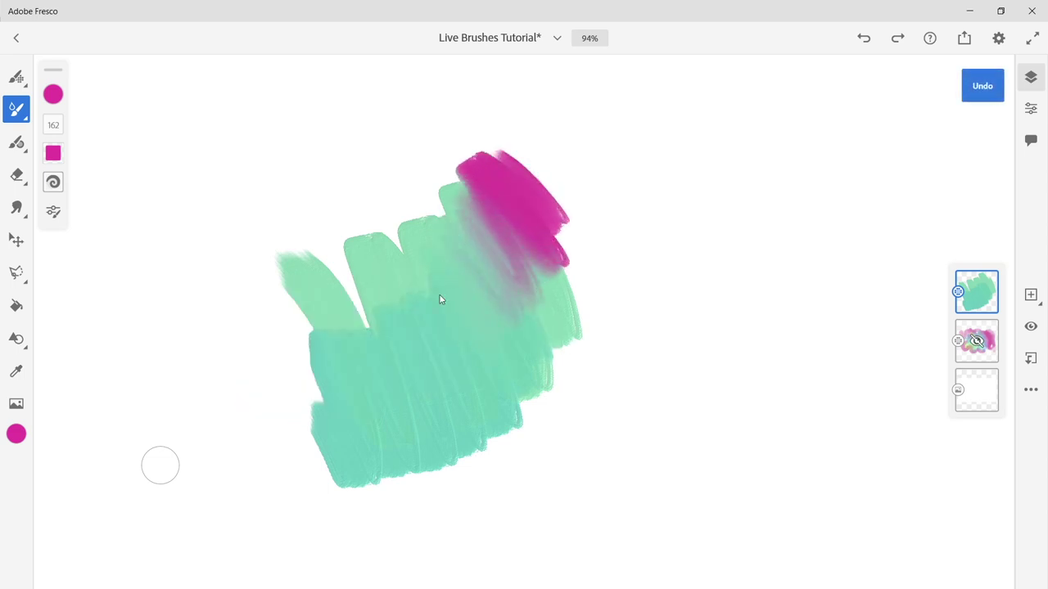
{"action": "mouse_move", "coordinate": [393, 209]}
{"action": "left_mouse_down"}
{"action": "mouse_move", "coordinate": [352, 211]}
{"action": "mouse_move", "coordinate": [332, 318]}
{"action": "mouse_move", "coordinate": [281, 392]}
{"action": "left_mouse_up"}
Set Paint Mix to 0 and scrub solid magenta across the middle, left and top
{"action": "left_click", "coordinate": [53, 181]}
{"action": "left_click_drag", "start_coordinate": [82, 84], "coordinate": [85, 227]}
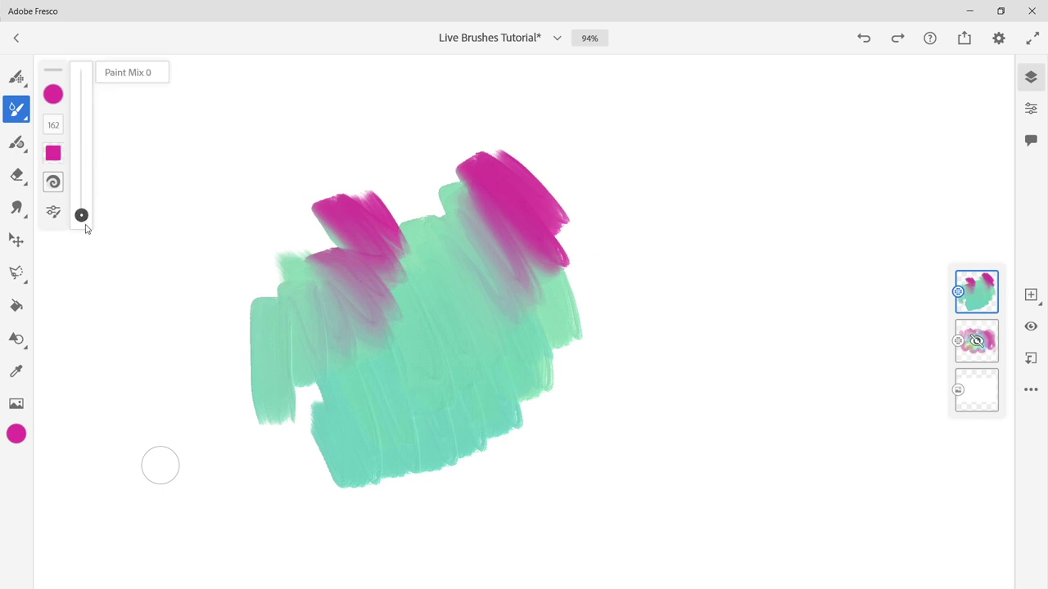
{"action": "mouse_move", "coordinate": [491, 263]}
{"action": "left_mouse_down"}
{"action": "mouse_move", "coordinate": [498, 328]}
{"action": "mouse_move", "coordinate": [416, 293]}
{"action": "mouse_move", "coordinate": [368, 368]}
{"action": "mouse_move", "coordinate": [363, 421]}
{"action": "mouse_move", "coordinate": [266, 397]}
{"action": "mouse_move", "coordinate": [242, 530]}
{"action": "left_mouse_up"}
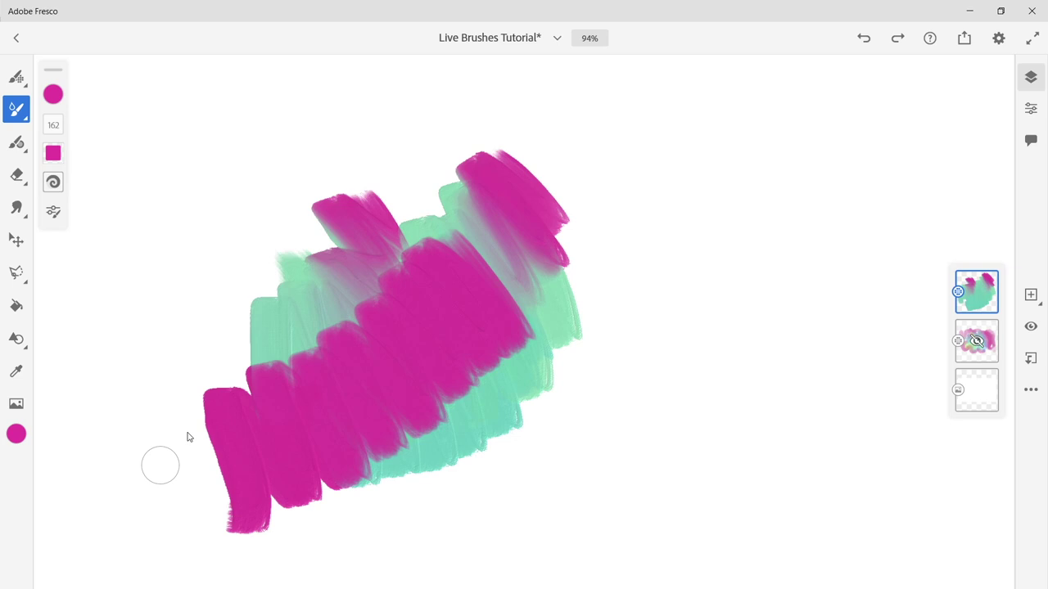
{"action": "left_click_drag", "start_coordinate": [82, 327], "coordinate": [393, 171]}
Set Paint Mix to 44 and paint blended blue strokes extending to the right
{"action": "left_click", "coordinate": [53, 182]}
{"action": "mouse_move", "coordinate": [82, 215]}
{"action": "left_mouse_down"}
{"action": "mouse_move", "coordinate": [82, 145]}
{"action": "mouse_move", "coordinate": [83, 156]}
{"action": "left_mouse_up"}
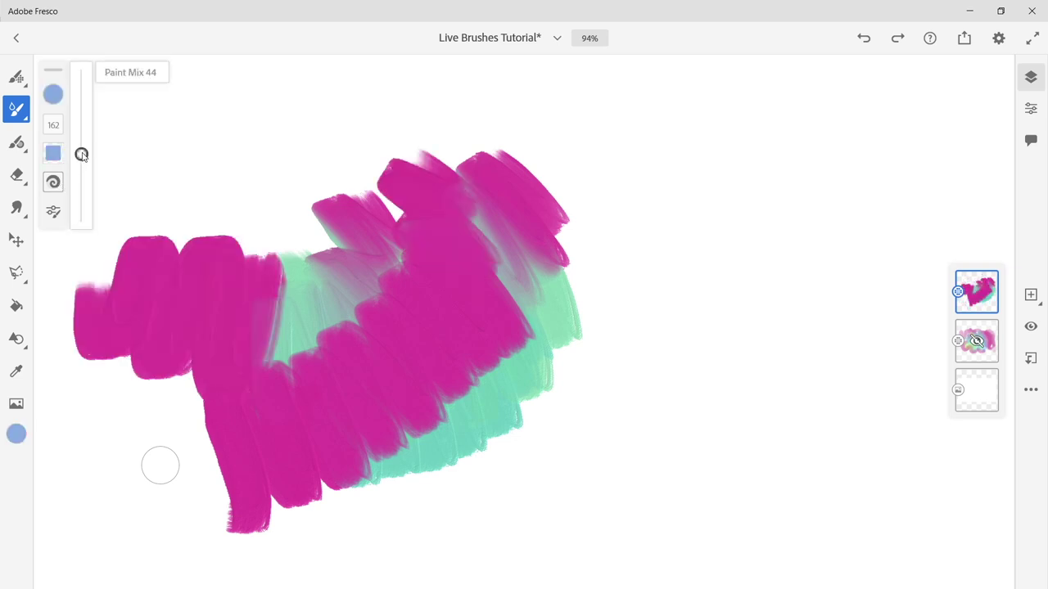
{"action": "mouse_move", "coordinate": [491, 331]}
{"action": "left_mouse_down"}
{"action": "mouse_move", "coordinate": [483, 359]}
{"action": "mouse_move", "coordinate": [431, 382]}
{"action": "mouse_move", "coordinate": [493, 390]}
{"action": "mouse_move", "coordinate": [500, 472]}
{"action": "mouse_move", "coordinate": [545, 453]}
{"action": "mouse_move", "coordinate": [584, 486]}
{"action": "mouse_move", "coordinate": [605, 546]}
{"action": "left_mouse_up"}
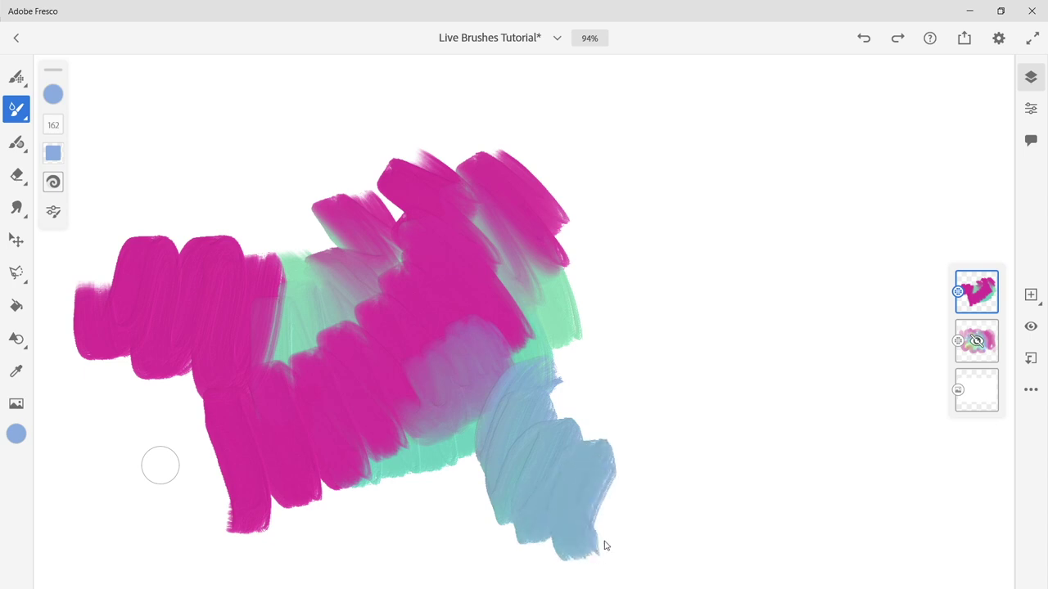
{"action": "mouse_move", "coordinate": [401, 459]}
{"action": "left_mouse_down"}
{"action": "mouse_move", "coordinate": [383, 425]}
{"action": "mouse_move", "coordinate": [241, 569]}
{"action": "left_mouse_up"}
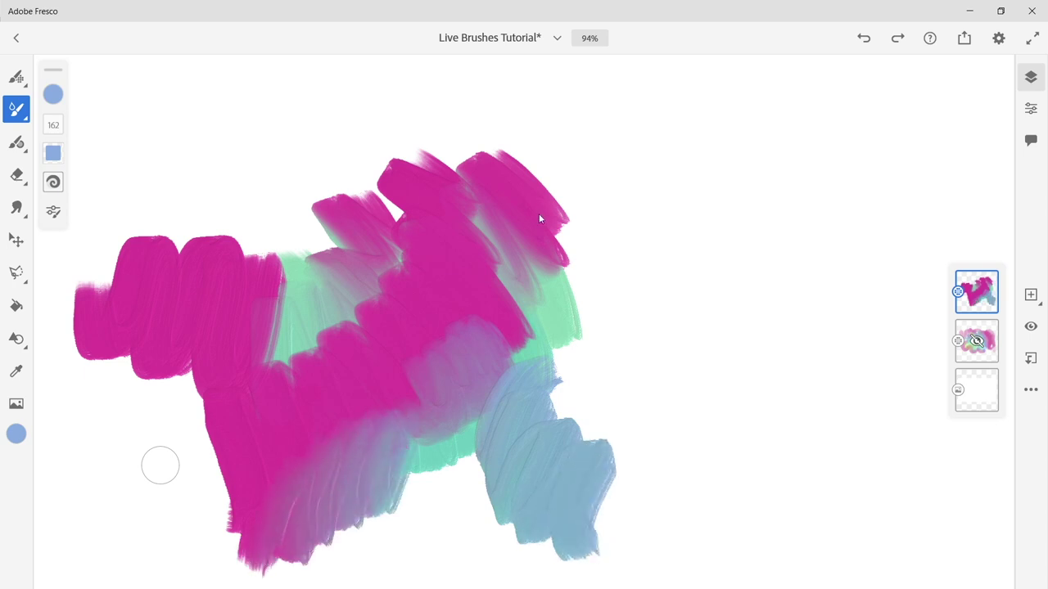
{"action": "mouse_move", "coordinate": [539, 218]}
{"action": "left_mouse_down"}
{"action": "mouse_move", "coordinate": [560, 298]}
{"action": "mouse_move", "coordinate": [574, 241]}
{"action": "mouse_move", "coordinate": [616, 328]}
{"action": "mouse_move", "coordinate": [635, 264]}
{"action": "mouse_move", "coordinate": [657, 312]}
{"action": "mouse_move", "coordinate": [686, 298]}
{"action": "mouse_move", "coordinate": [698, 276]}
{"action": "mouse_move", "coordinate": [709, 359]}
{"action": "mouse_move", "coordinate": [754, 389]}
{"action": "mouse_move", "coordinate": [824, 410]}
{"action": "mouse_move", "coordinate": [843, 458]}
{"action": "mouse_move", "coordinate": [811, 505]}
{"action": "left_mouse_up"}
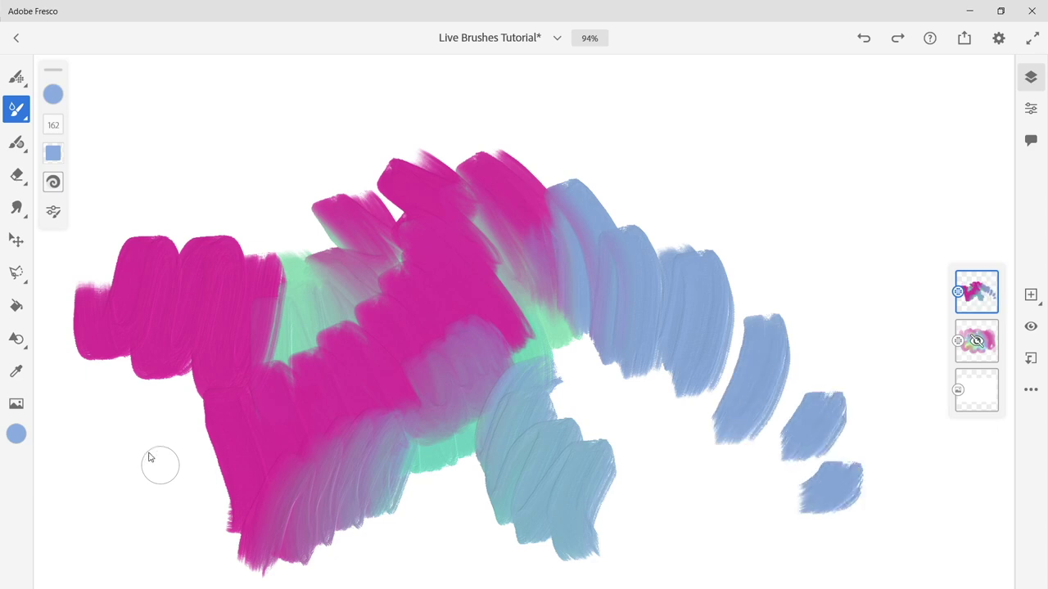
{"action": "left_click", "coordinate": [159, 470]}
Dry-brush over the blue strokes and soften the lower pink and teal areas
{"action": "mouse_move", "coordinate": [548, 168]}
{"action": "left_mouse_down"}
{"action": "mouse_move", "coordinate": [610, 187]}
{"action": "mouse_move", "coordinate": [590, 194]}
{"action": "mouse_move", "coordinate": [662, 253]}
{"action": "mouse_move", "coordinate": [695, 233]}
{"action": "left_mouse_up"}
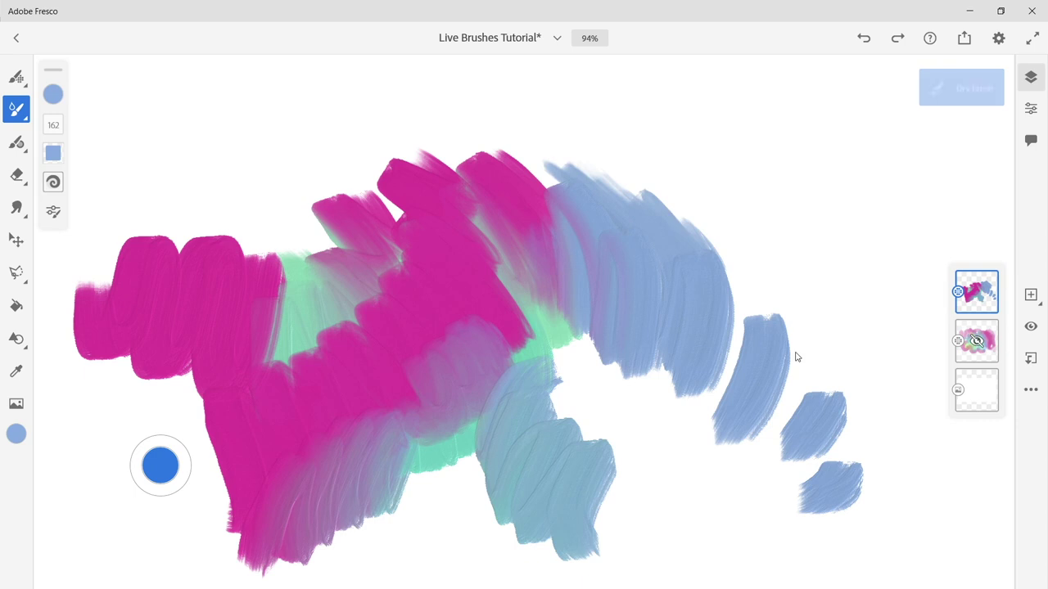
{"action": "mouse_move", "coordinate": [714, 397]}
{"action": "left_mouse_down"}
{"action": "mouse_move", "coordinate": [741, 461]}
{"action": "mouse_move", "coordinate": [705, 426]}
{"action": "mouse_move", "coordinate": [726, 528]}
{"action": "left_mouse_up"}
{"action": "mouse_move", "coordinate": [491, 487]}
{"action": "left_mouse_down"}
{"action": "mouse_move", "coordinate": [529, 548]}
{"action": "mouse_move", "coordinate": [499, 543]}
{"action": "mouse_move", "coordinate": [471, 569]}
{"action": "left_mouse_up"}
{"action": "mouse_move", "coordinate": [377, 498]}
{"action": "left_mouse_down"}
{"action": "mouse_move", "coordinate": [235, 513]}
{"action": "mouse_move", "coordinate": [281, 480]}
{"action": "left_mouse_up"}
{"action": "left_click_drag", "start_coordinate": [273, 523], "coordinate": [195, 526]}
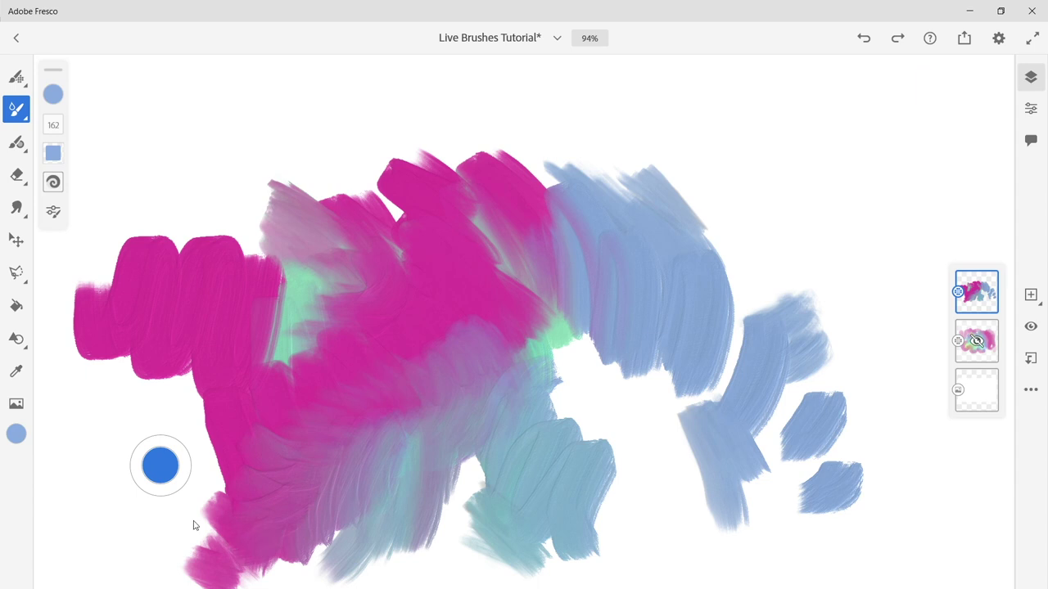
{"action": "left_click", "coordinate": [159, 466]}
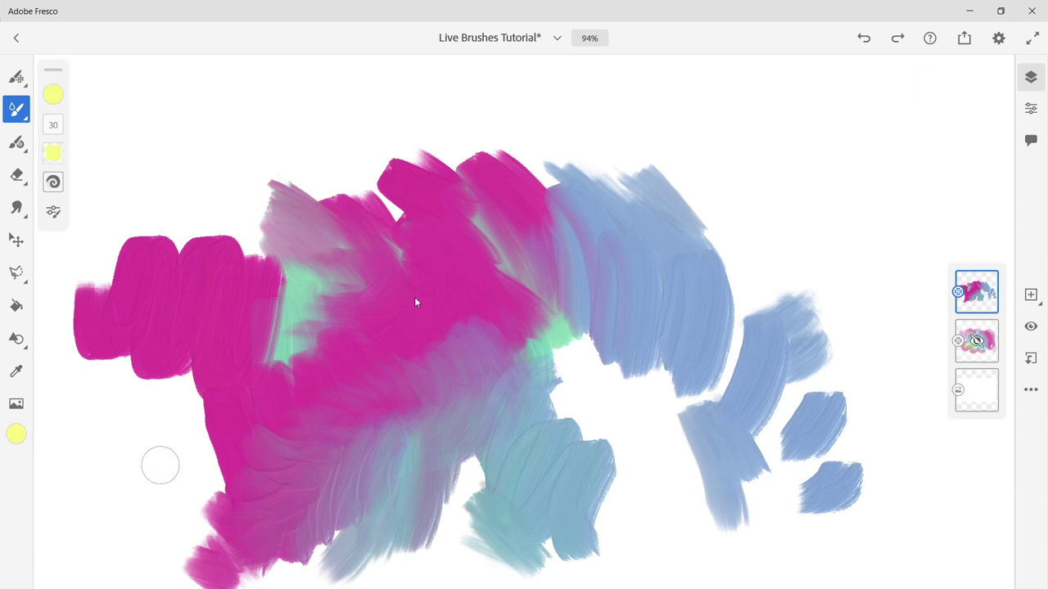
Paint yellow oil zigzags across the upper and lower pink and along the pink-blue edge
{"action": "mouse_move", "coordinate": [401, 349]}
{"action": "left_mouse_down"}
{"action": "mouse_move", "coordinate": [360, 371]}
{"action": "mouse_move", "coordinate": [288, 367]}
{"action": "mouse_move", "coordinate": [250, 397]}
{"action": "left_mouse_up"}
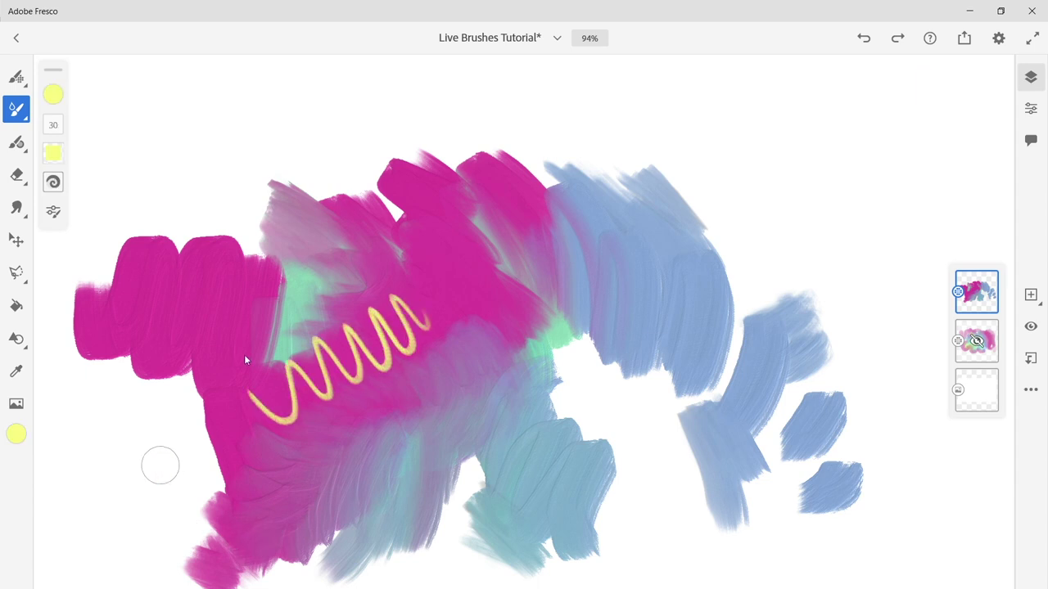
{"action": "mouse_move", "coordinate": [436, 150]}
{"action": "left_mouse_down"}
{"action": "mouse_move", "coordinate": [410, 184]}
{"action": "mouse_move", "coordinate": [394, 194]}
{"action": "mouse_move", "coordinate": [375, 184]}
{"action": "mouse_move", "coordinate": [291, 243]}
{"action": "mouse_move", "coordinate": [256, 190]}
{"action": "left_mouse_up"}
{"action": "left_click_drag", "start_coordinate": [605, 220], "coordinate": [563, 375]}
With Paint Mix at 100, smear yellow over the blue, zigzag and teal, plus a top-left spiral
{"action": "left_click_drag", "start_coordinate": [82, 93], "coordinate": [82, 76]}
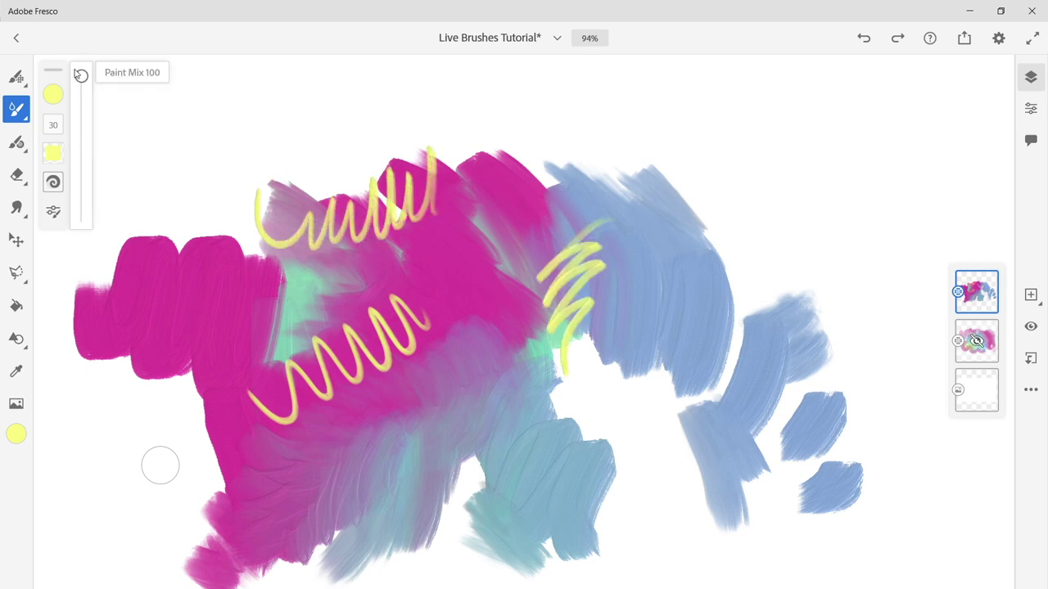
{"action": "left_click_drag", "start_coordinate": [586, 162], "coordinate": [609, 198]}
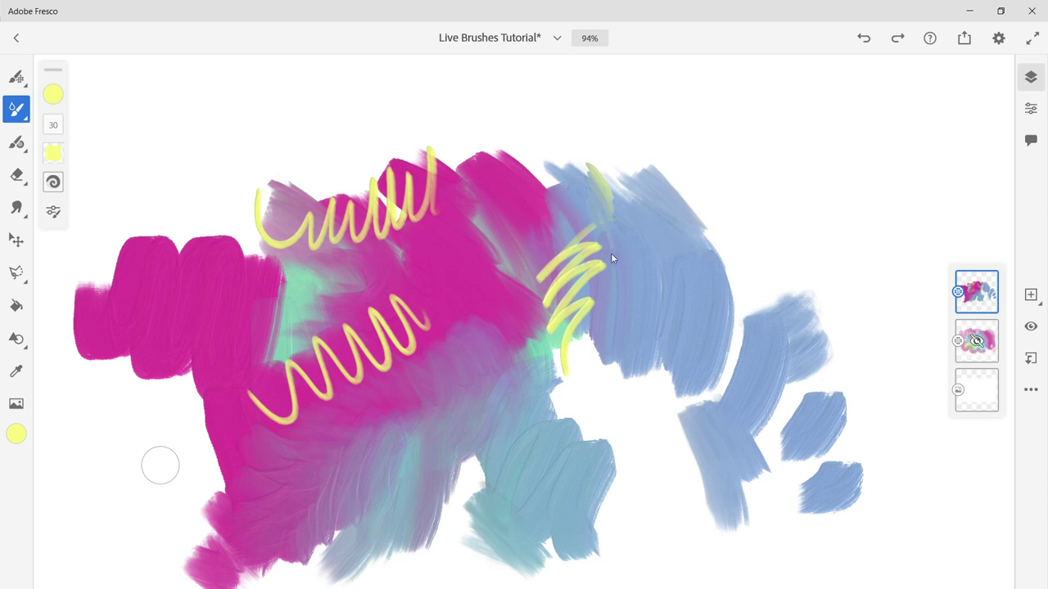
{"action": "left_click_drag", "start_coordinate": [603, 281], "coordinate": [606, 306]}
{"action": "mouse_move", "coordinate": [422, 320]}
{"action": "left_mouse_down"}
{"action": "mouse_move", "coordinate": [417, 306]}
{"action": "mouse_move", "coordinate": [398, 375]}
{"action": "mouse_move", "coordinate": [384, 327]}
{"action": "mouse_move", "coordinate": [353, 409]}
{"action": "left_mouse_up"}
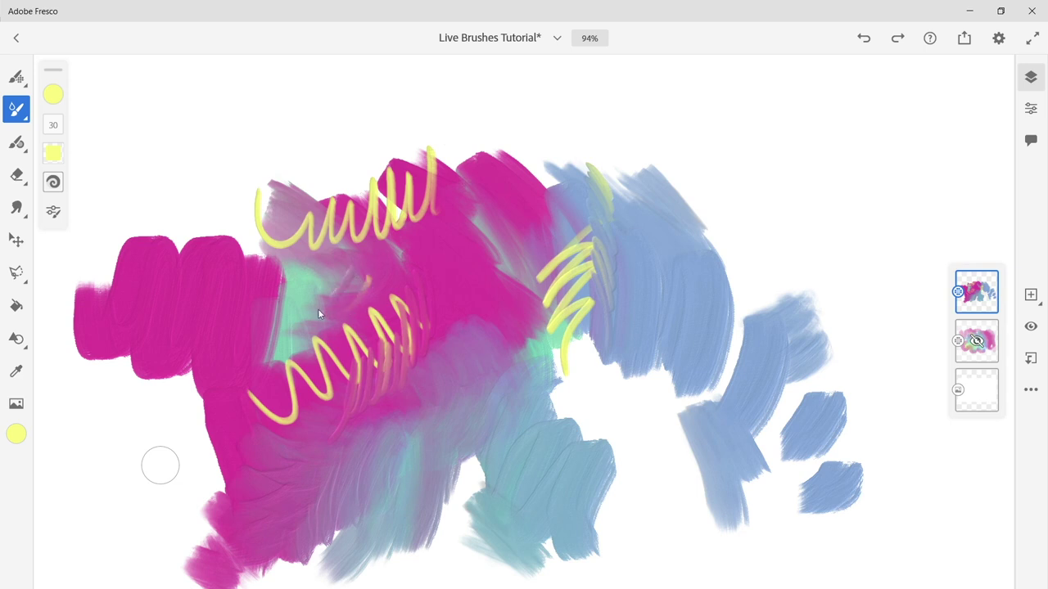
{"action": "mouse_move", "coordinate": [318, 309]}
{"action": "left_mouse_down"}
{"action": "mouse_move", "coordinate": [329, 273]}
{"action": "mouse_move", "coordinate": [277, 261]}
{"action": "left_mouse_up"}
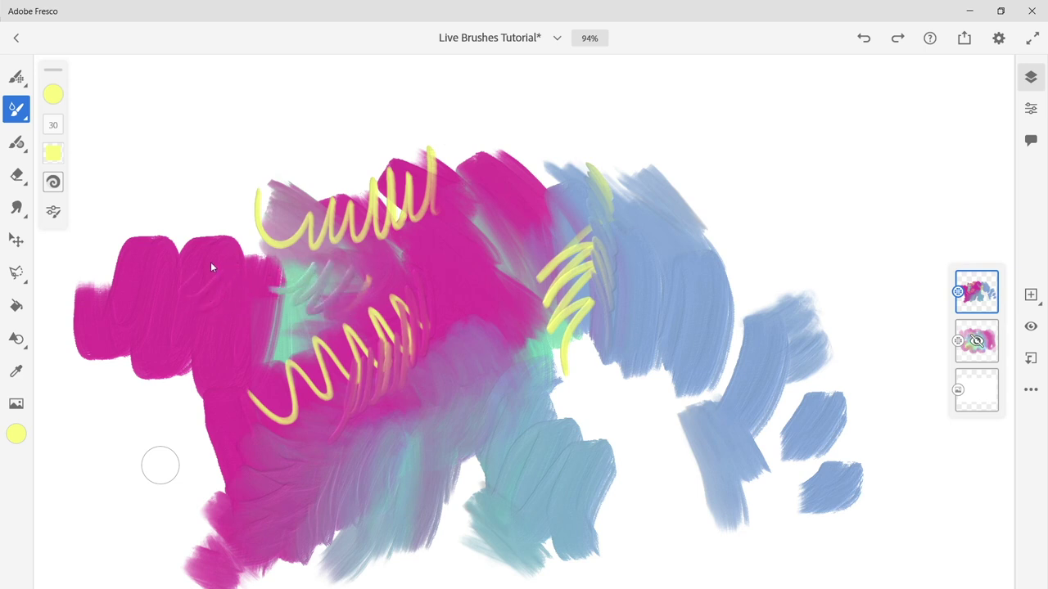
{"action": "mouse_move", "coordinate": [184, 254]}
{"action": "left_mouse_down"}
{"action": "mouse_move", "coordinate": [132, 195]}
{"action": "mouse_move", "coordinate": [108, 128]}
{"action": "mouse_move", "coordinate": [185, 198]}
{"action": "mouse_move", "coordinate": [218, 258]}
{"action": "left_mouse_up"}
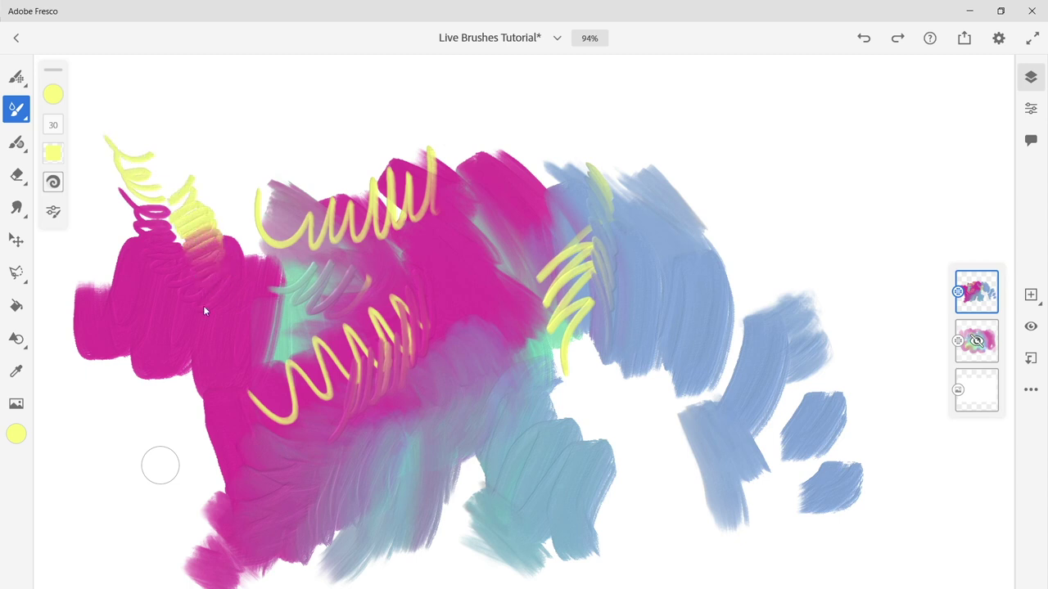